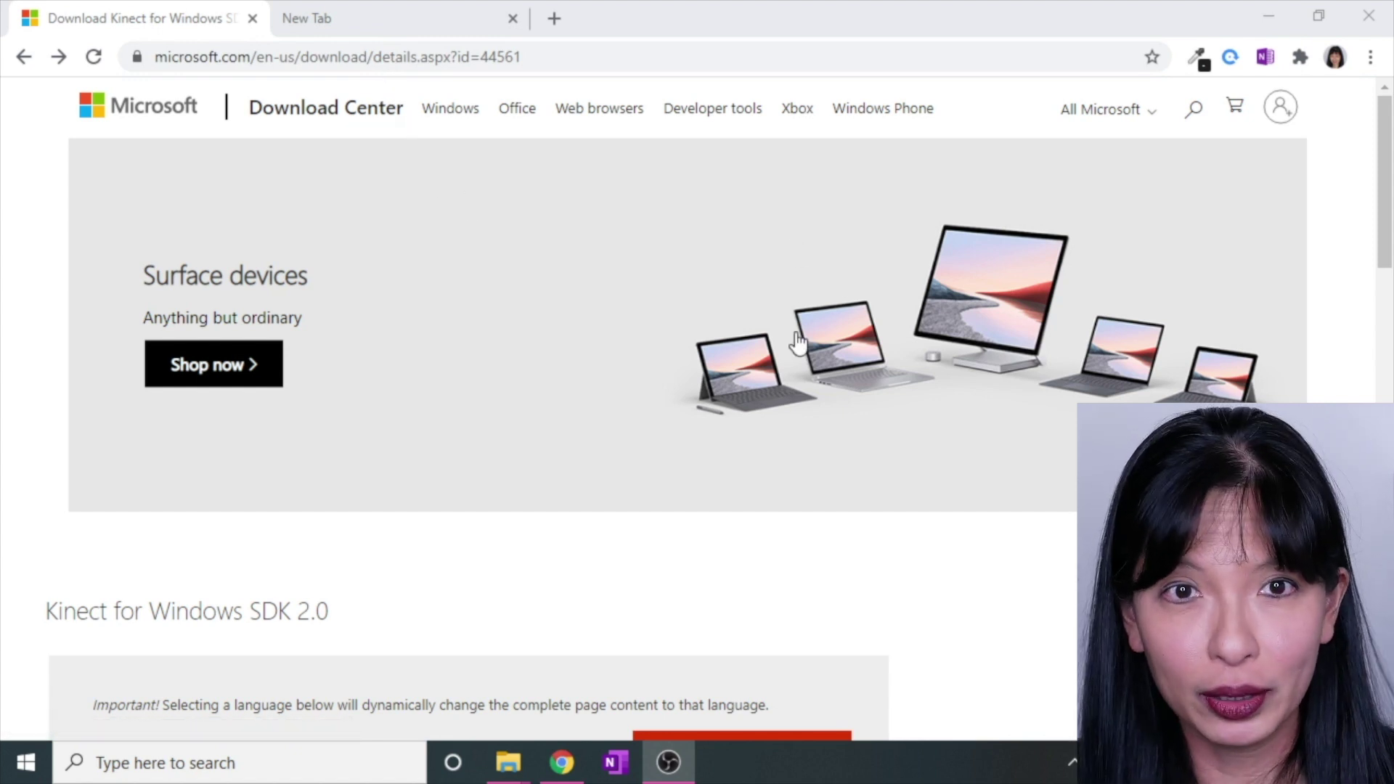
Step: Scroll down the Kinect SDK download page past System Requirements to the Install Instructions
scroll(738, 547, down, 3)
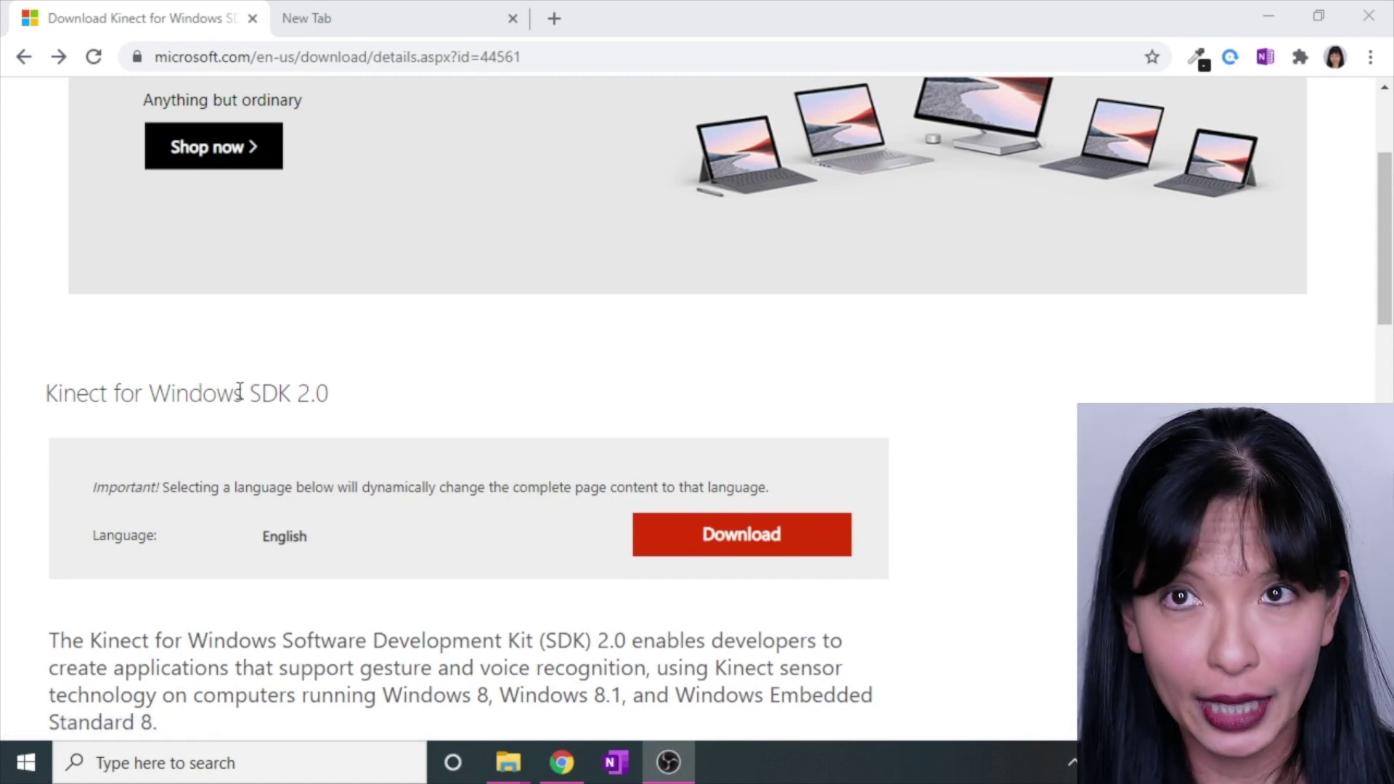
scroll(530, 514, down, 1)
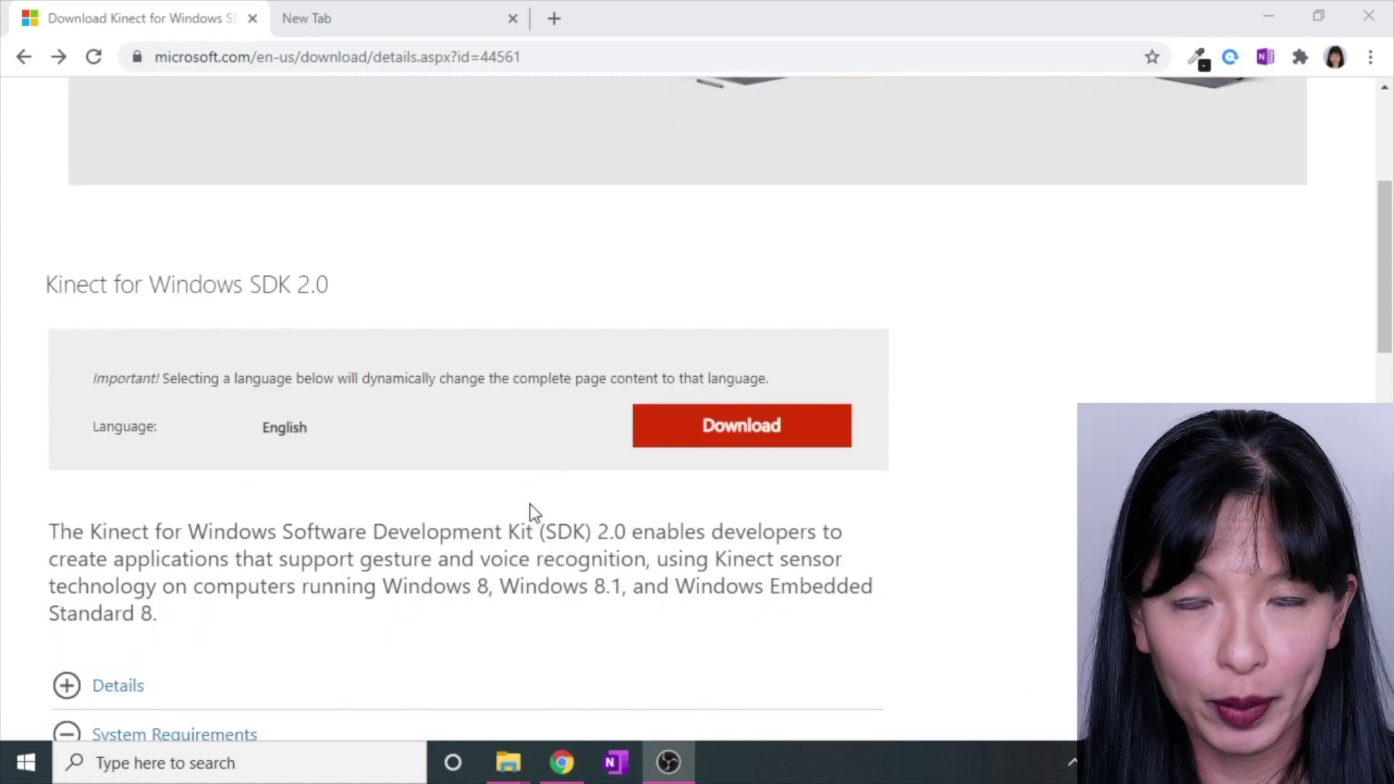
scroll(534, 512, down, 4)
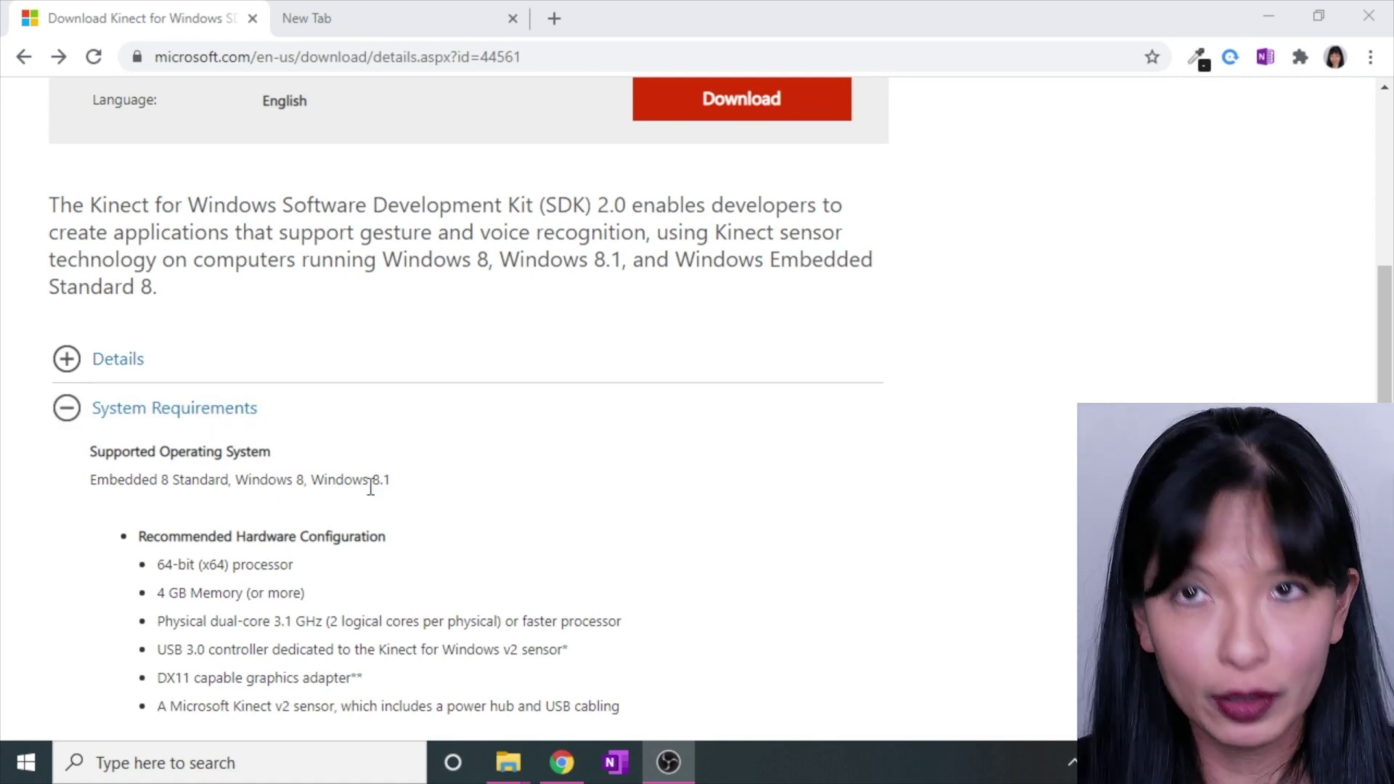
scroll(386, 460, down, 1)
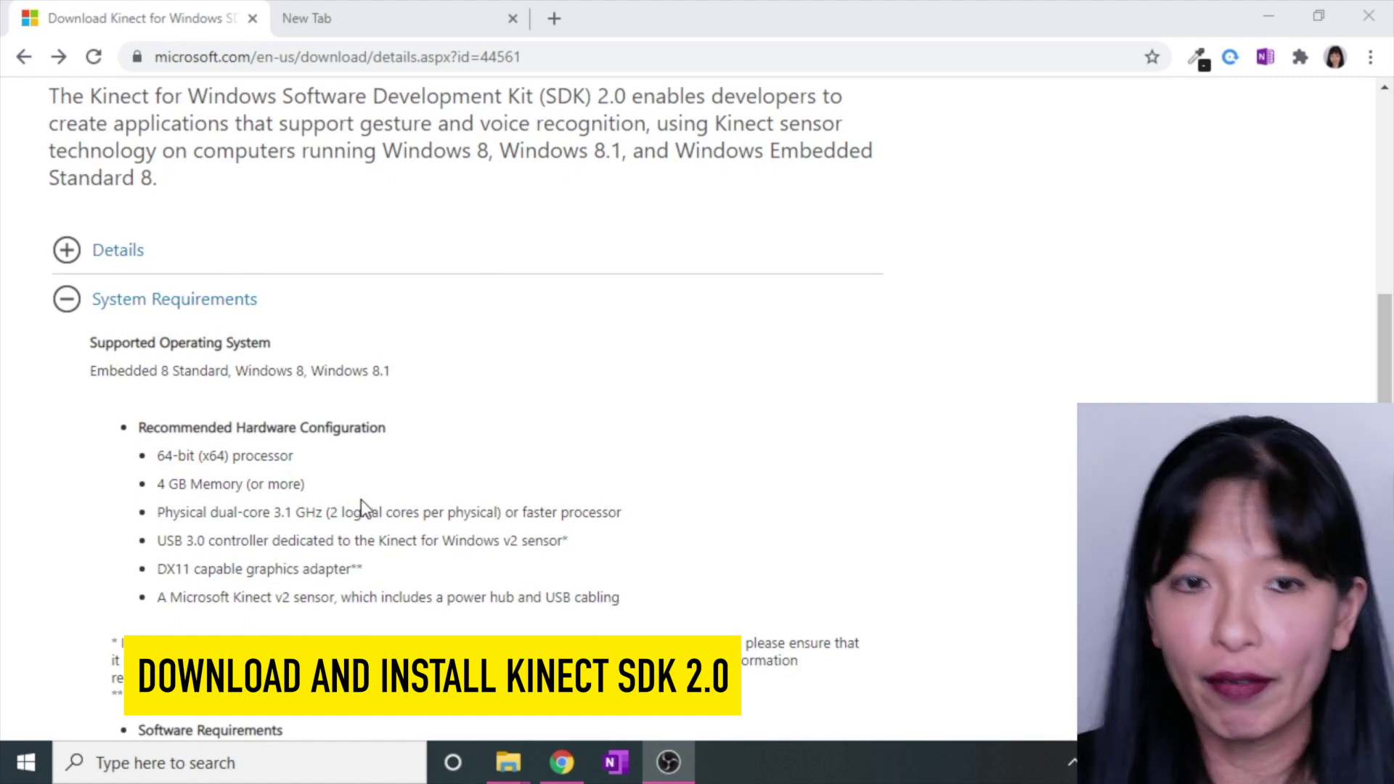
scroll(452, 476, up, 3)
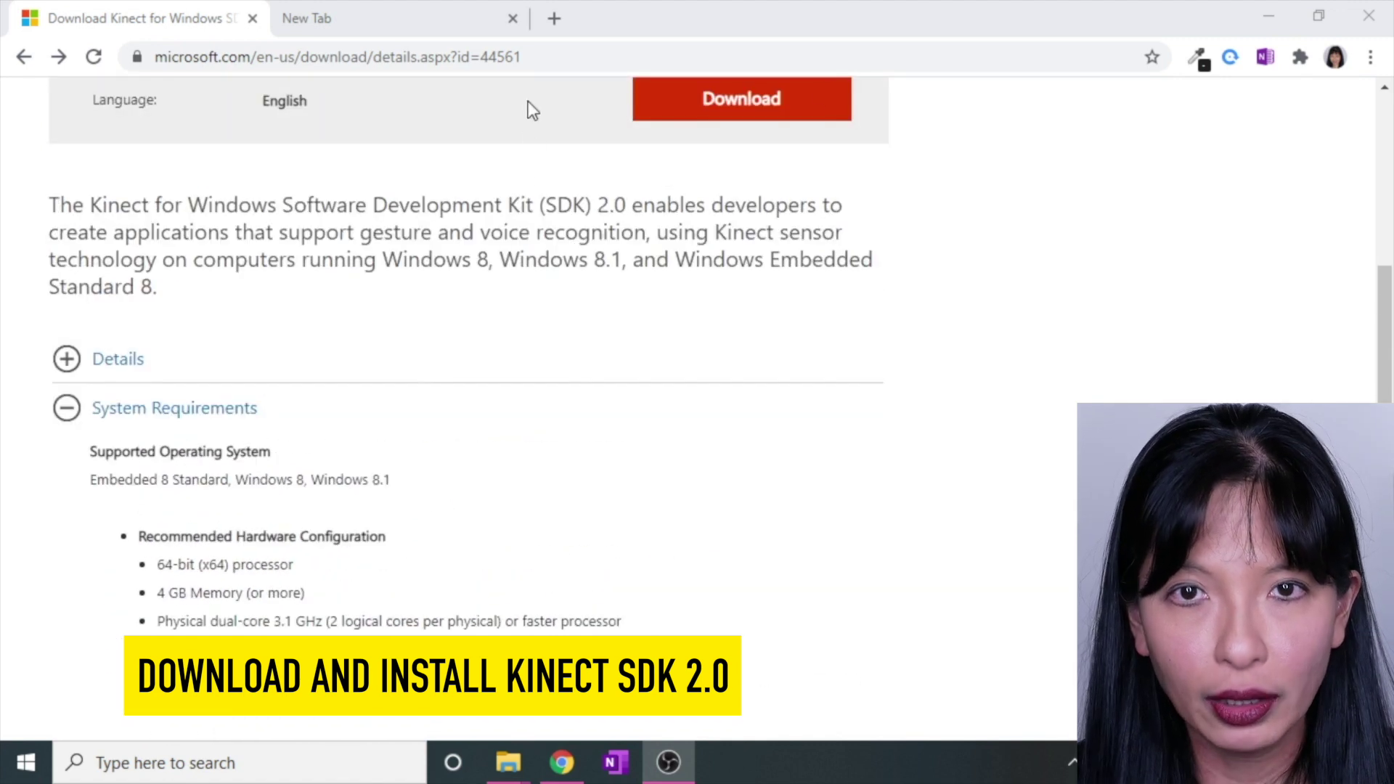
scroll(593, 355, down, 10)
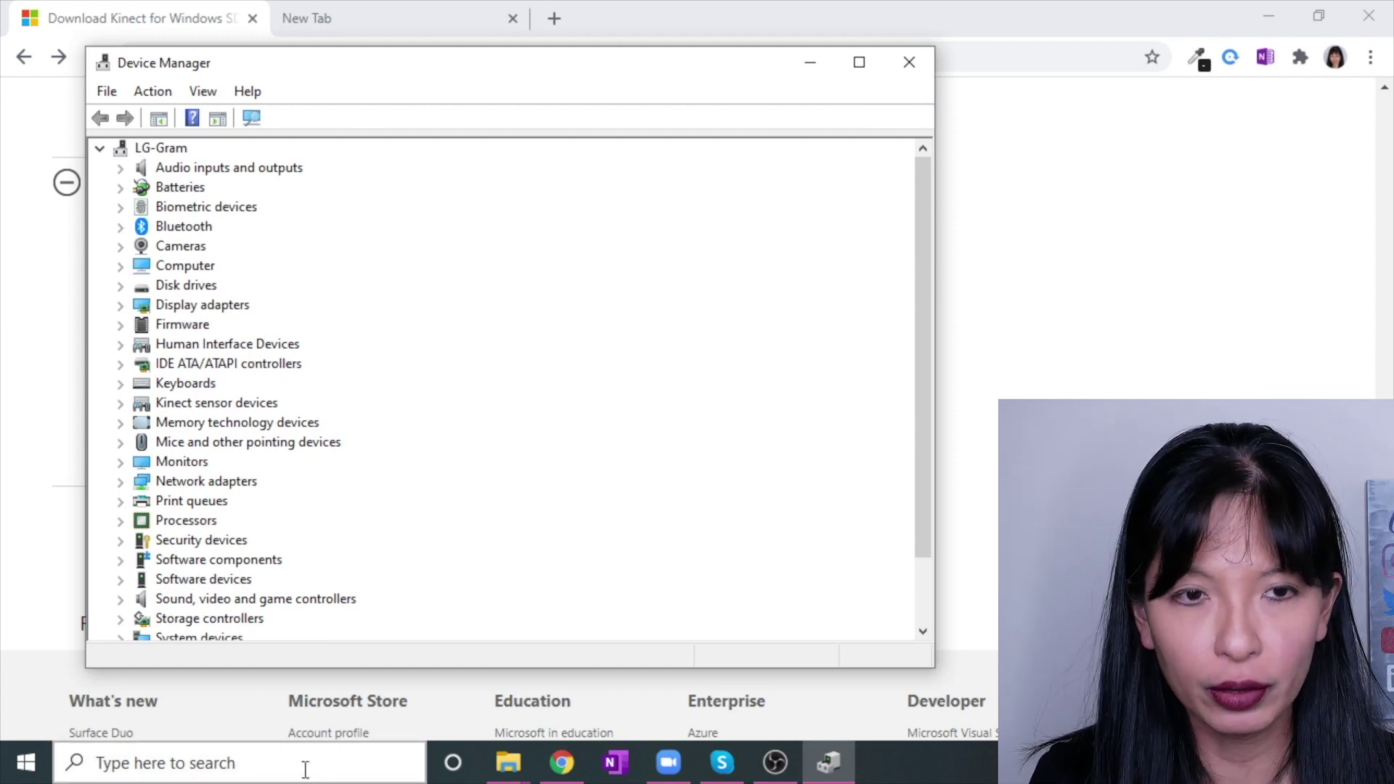
Step: Expand Kinect sensor devices and check the WDF KinectSensor Interface 0 entry
click(120, 407)
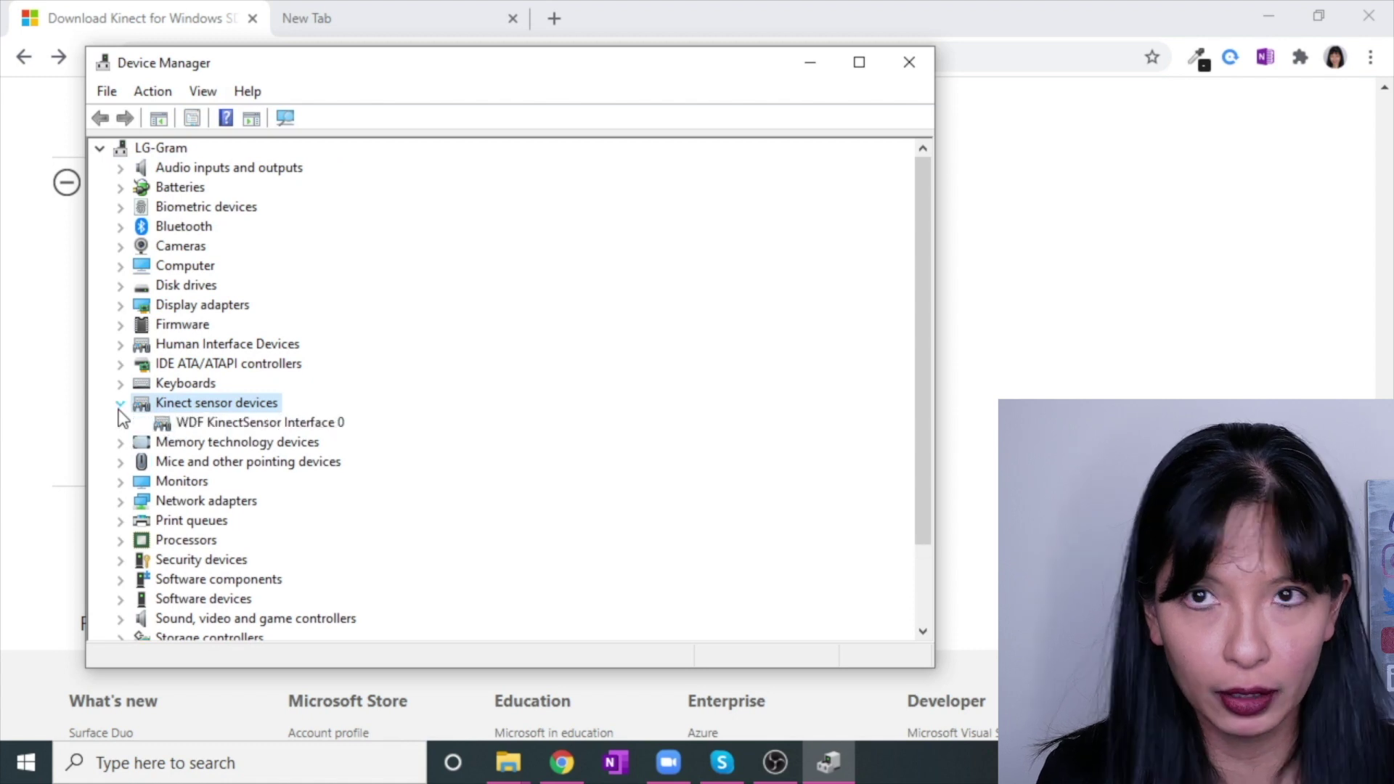
right_click(260, 426)
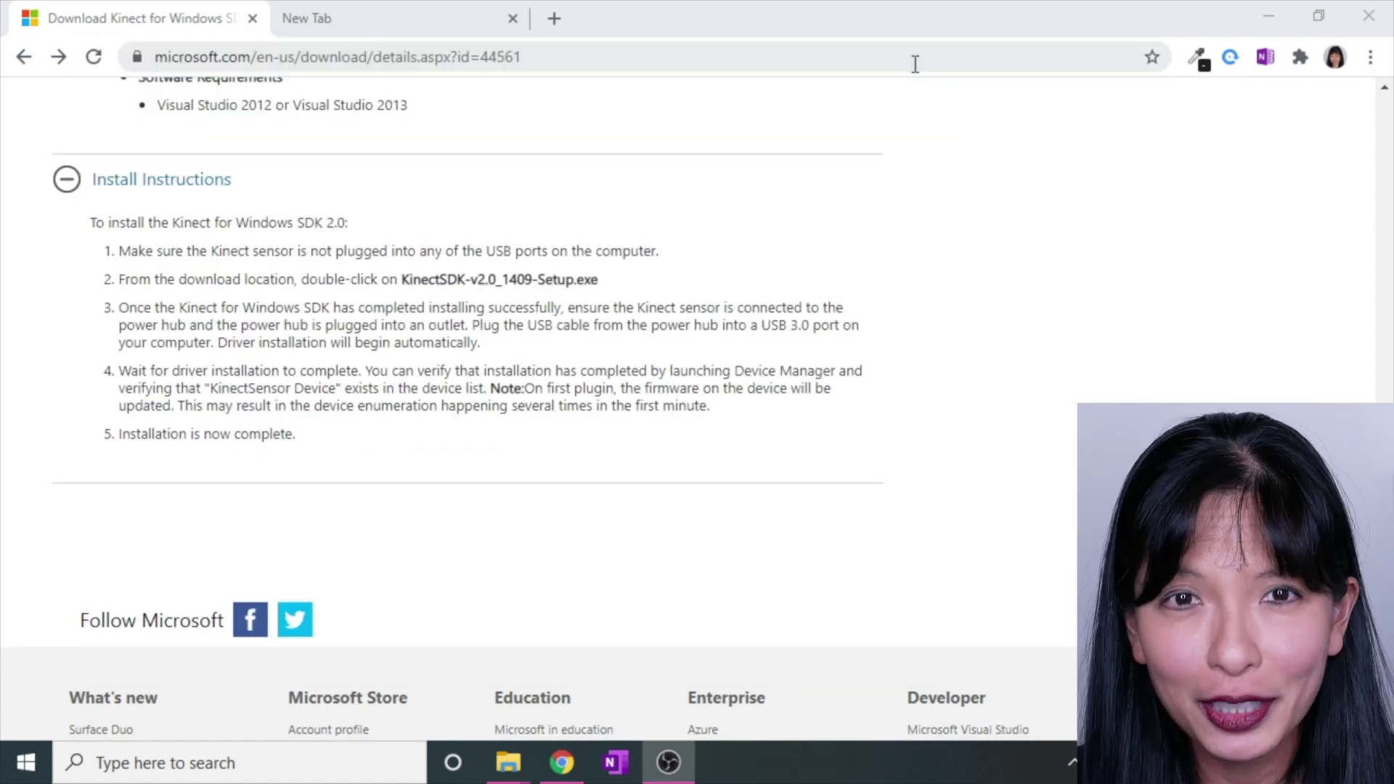
Step: Launch the 3D Scan app from the Start menu's app list
click(27, 762)
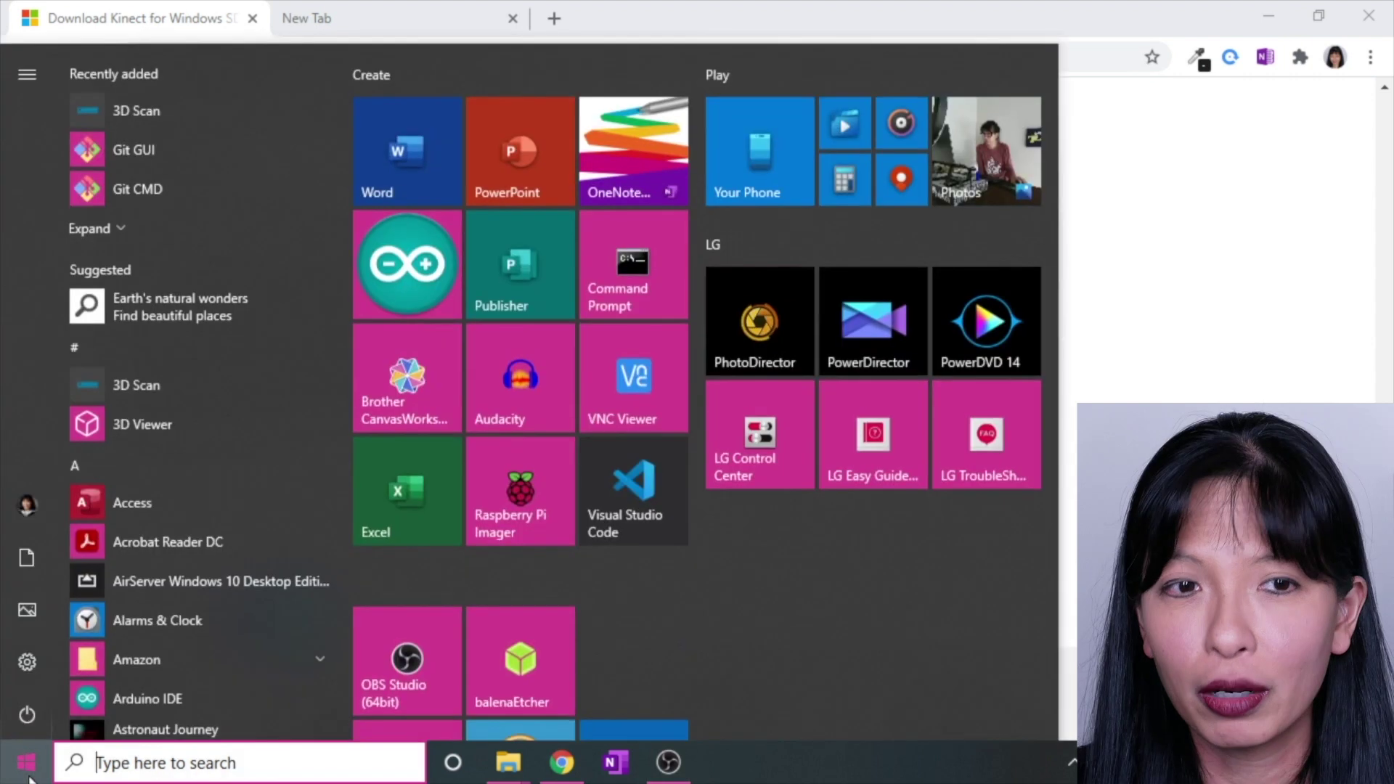
click(161, 382)
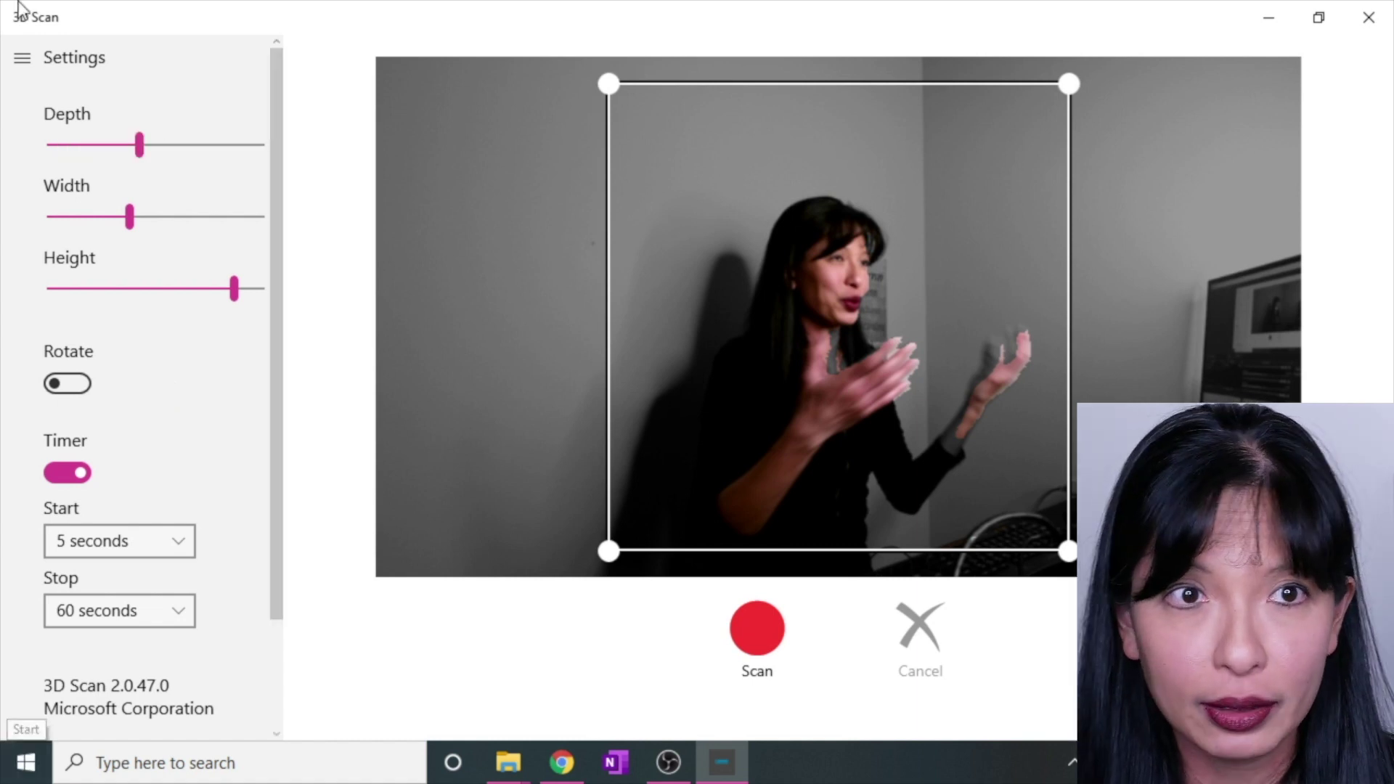
click(156, 764)
text(app)
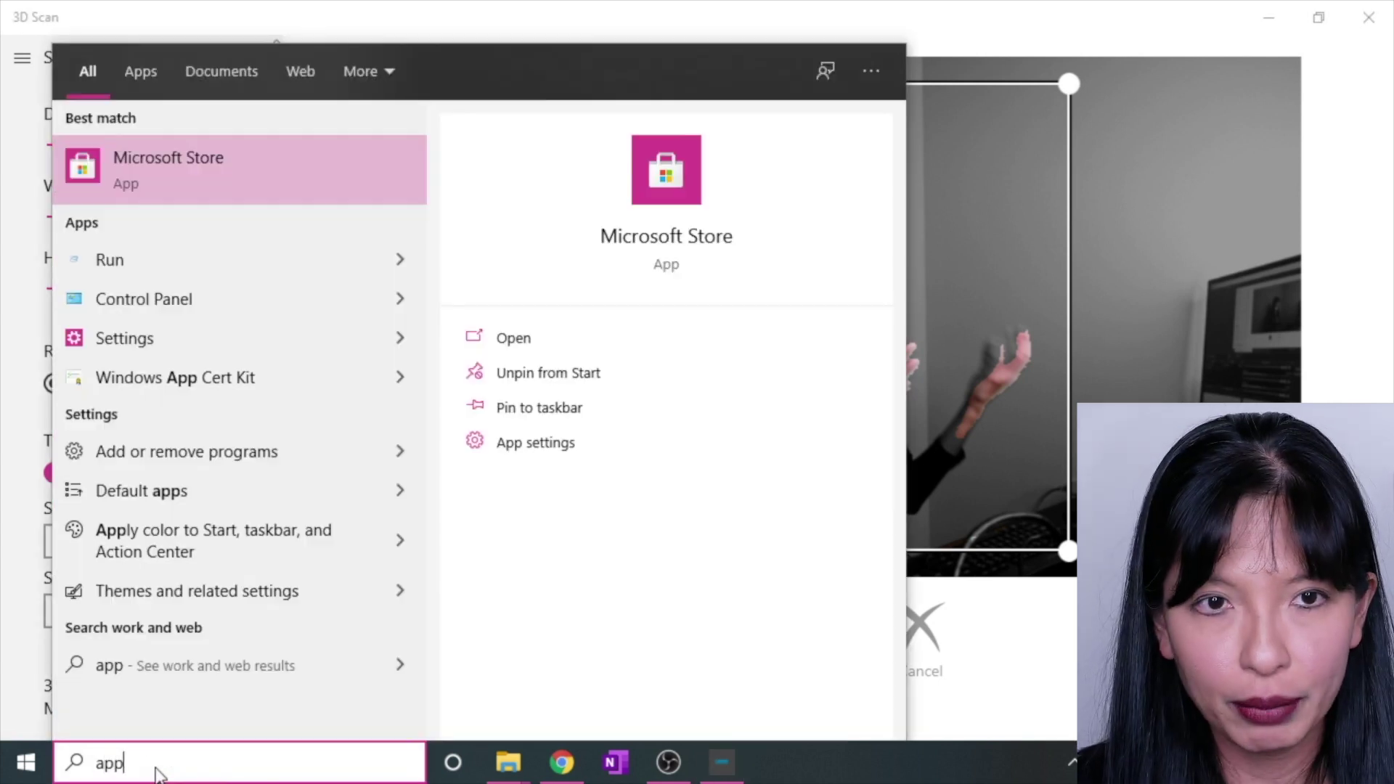
key(Return)
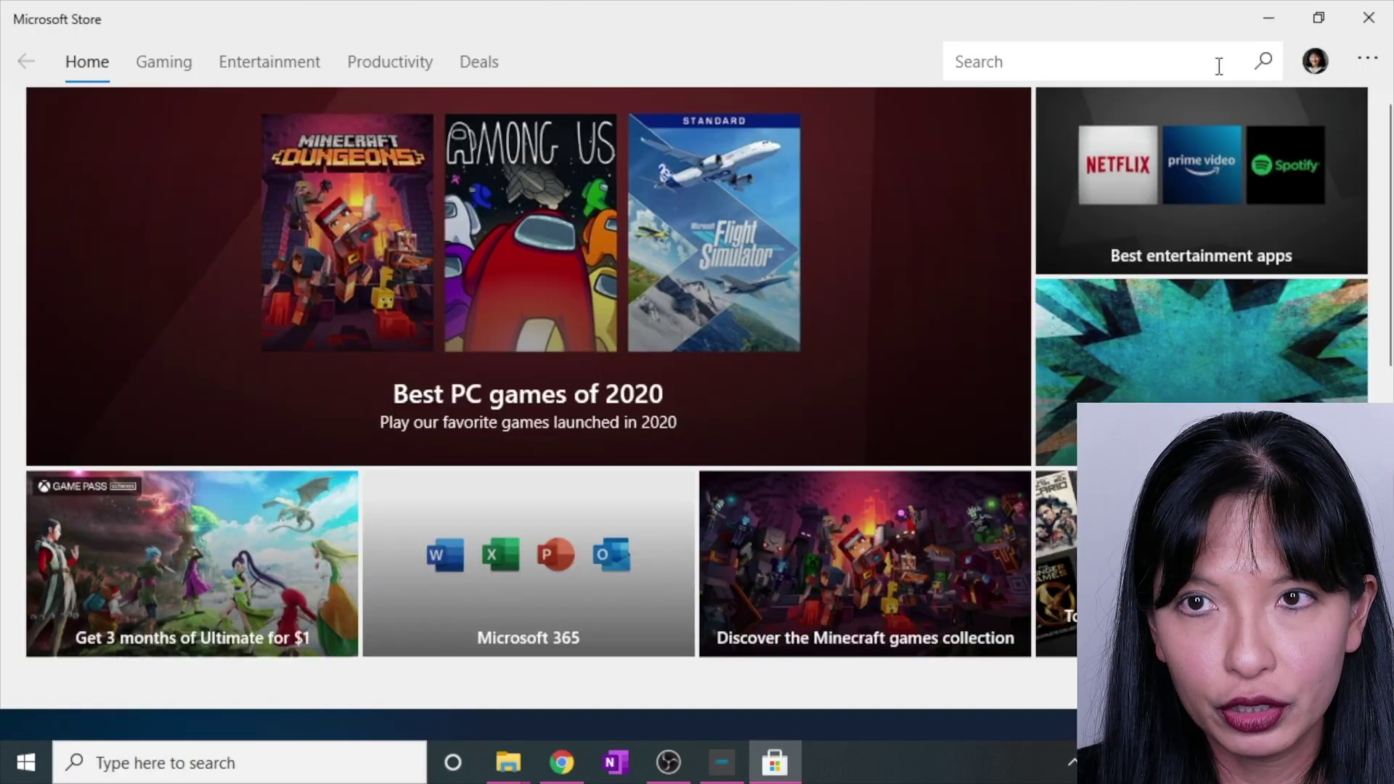
click(1139, 66)
text(3d scan)
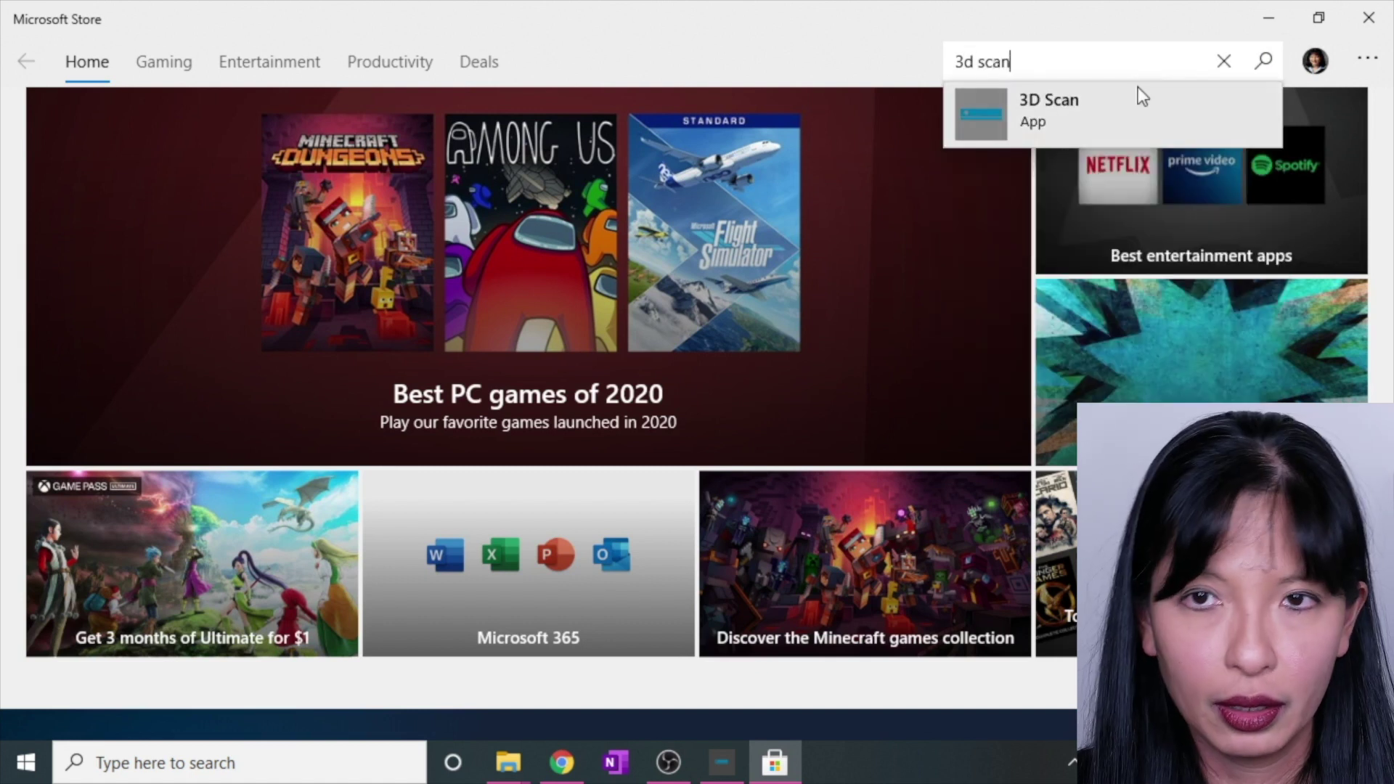
click(1139, 96)
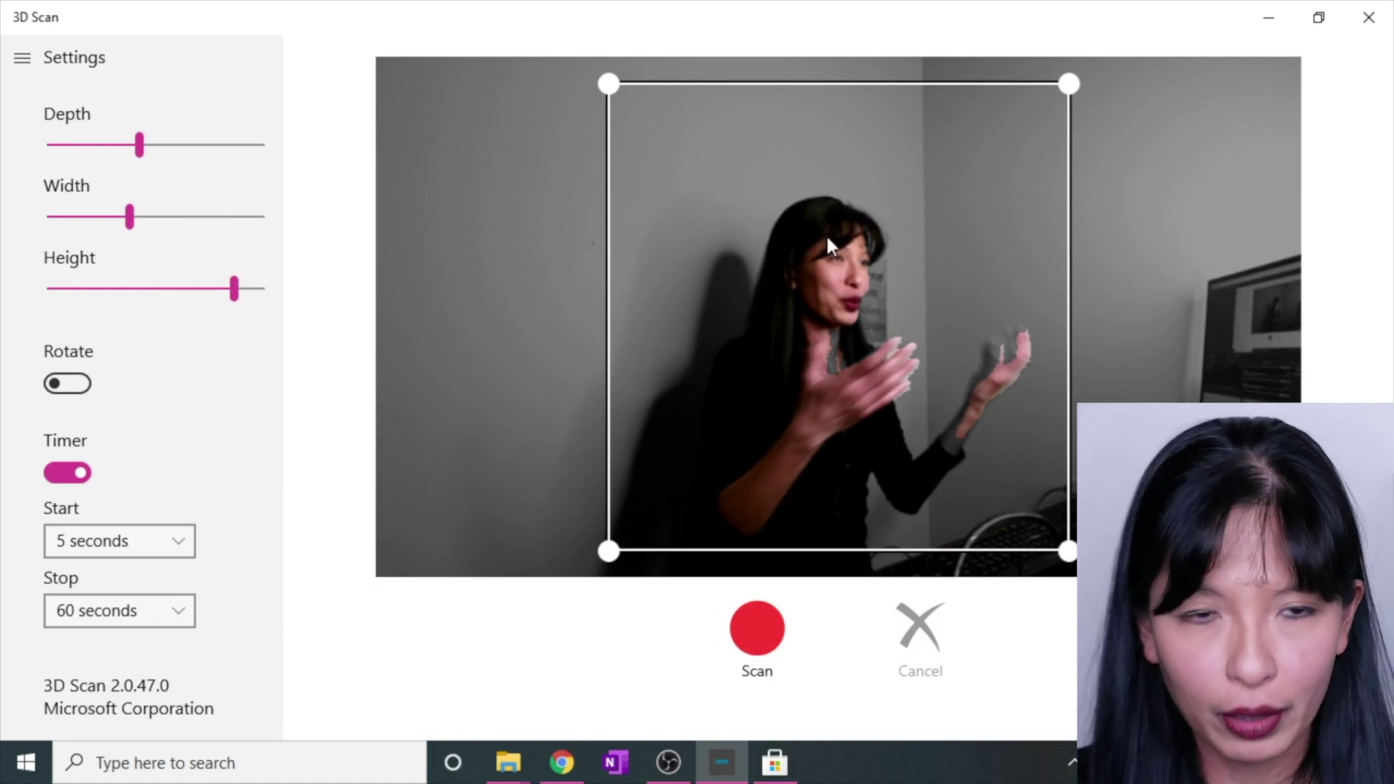
Step: Turn off the scan timer and bring the Depth slider down to about 1.0
click(67, 474)
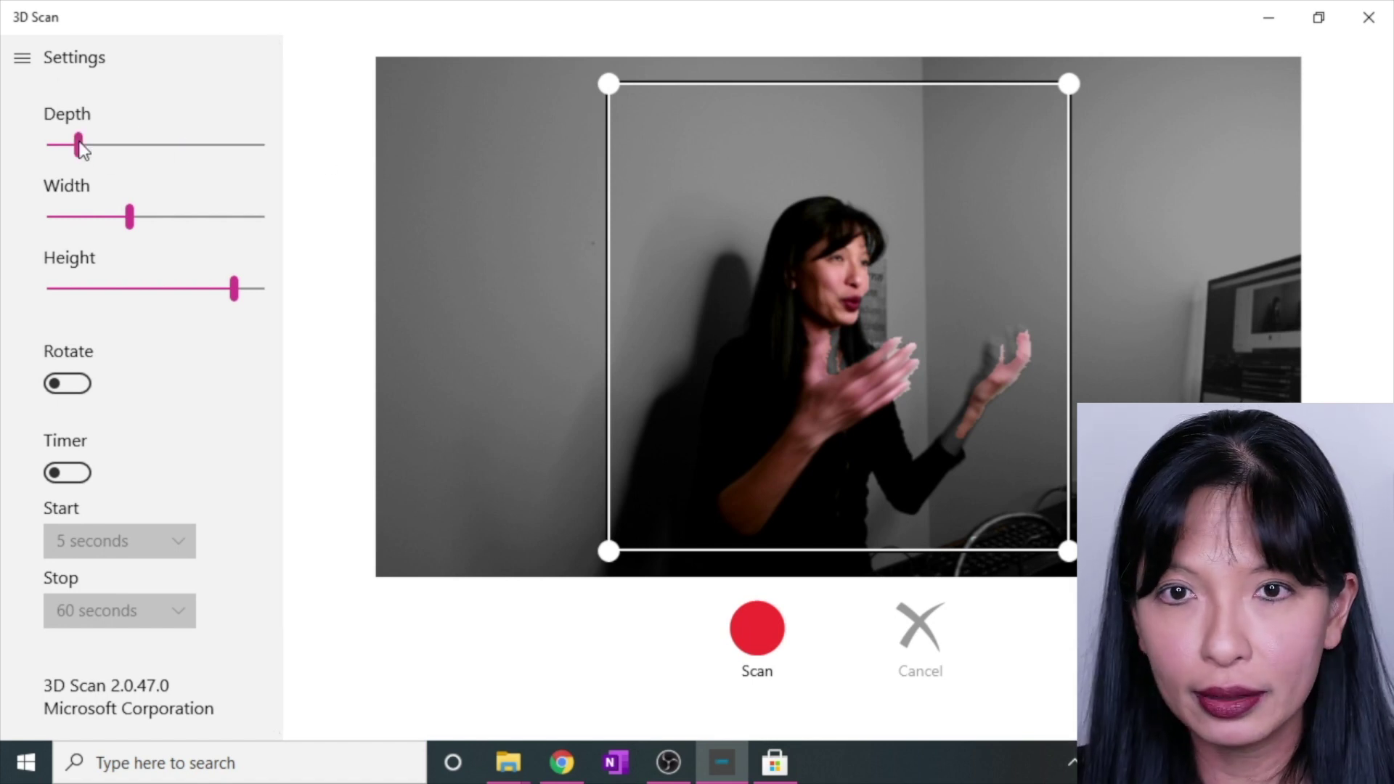
drag(80, 143, 200, 145)
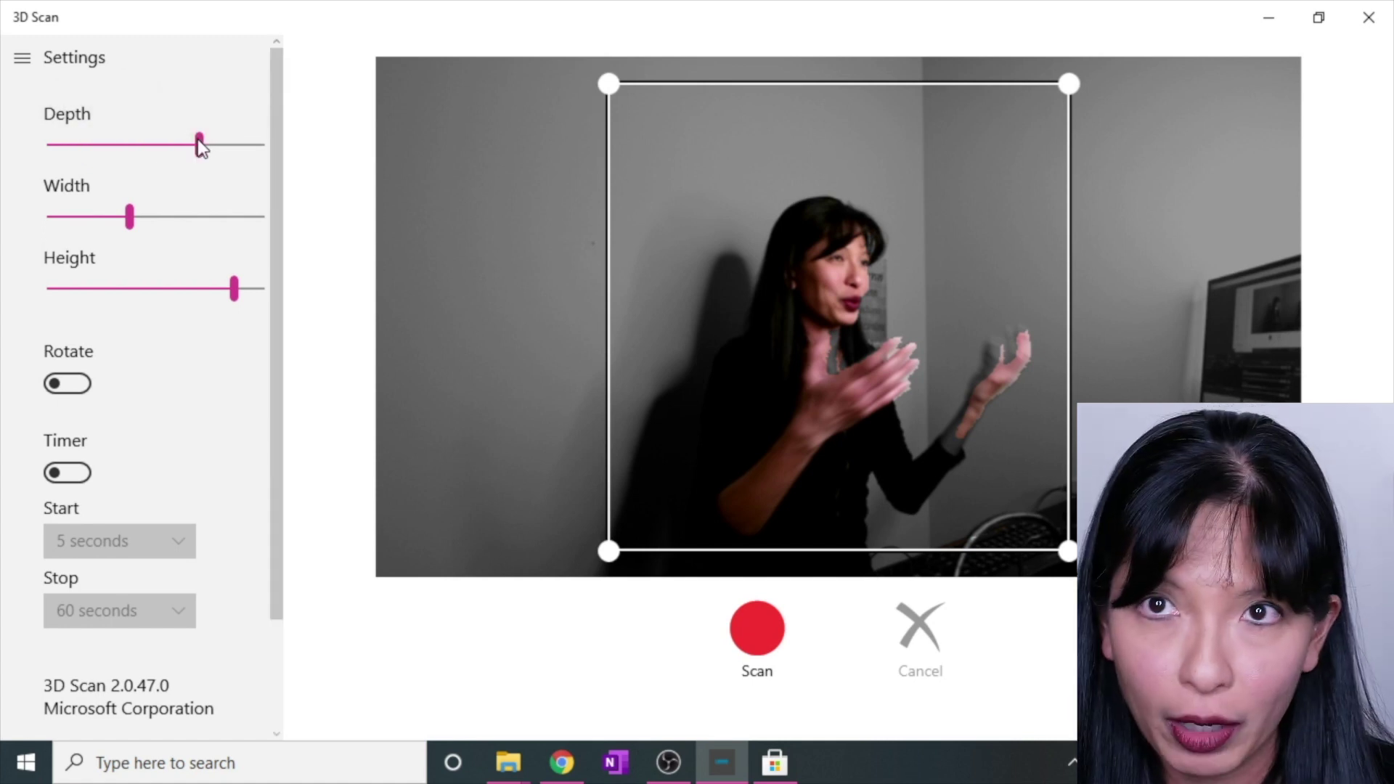
drag(56, 162, 36, 159)
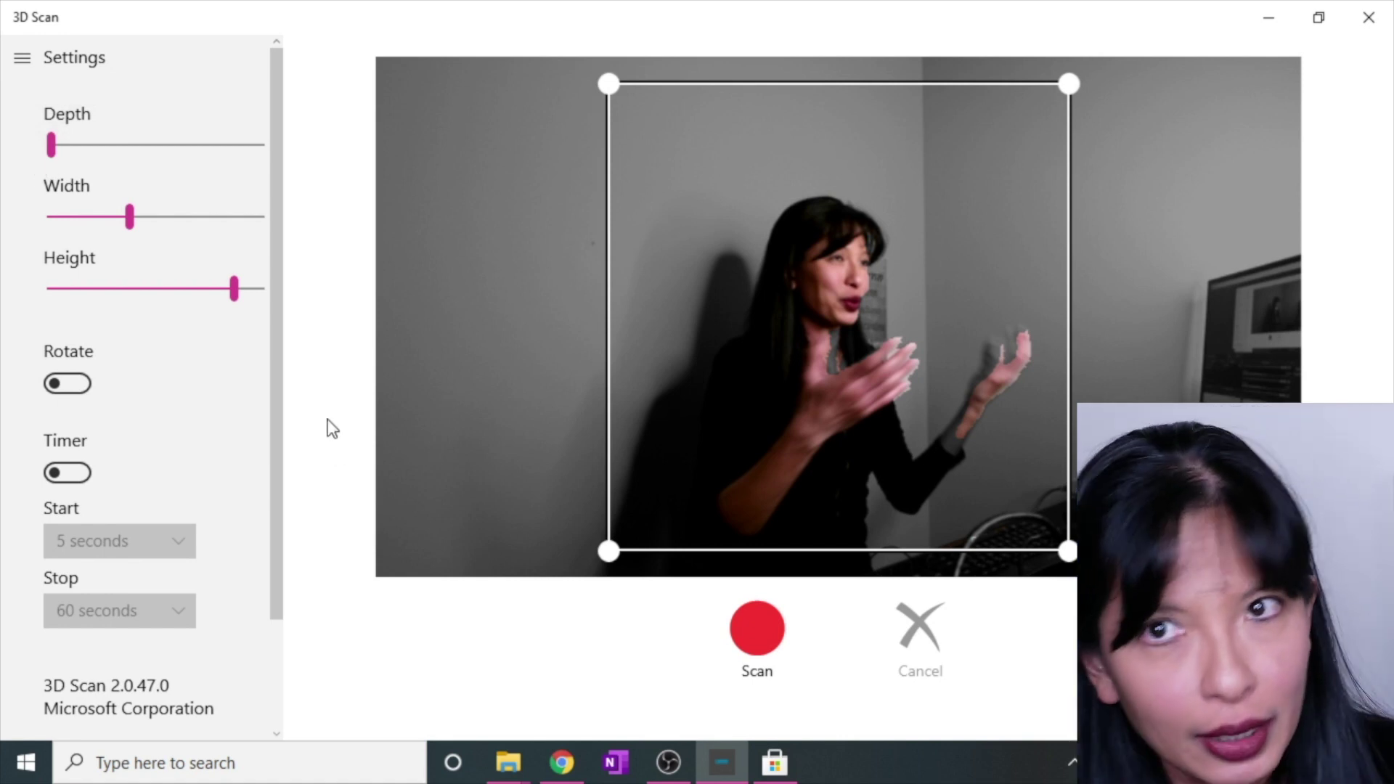
scroll(269, 545, down, 2)
scroll(182, 363, up, 2)
drag(51, 145, 193, 150)
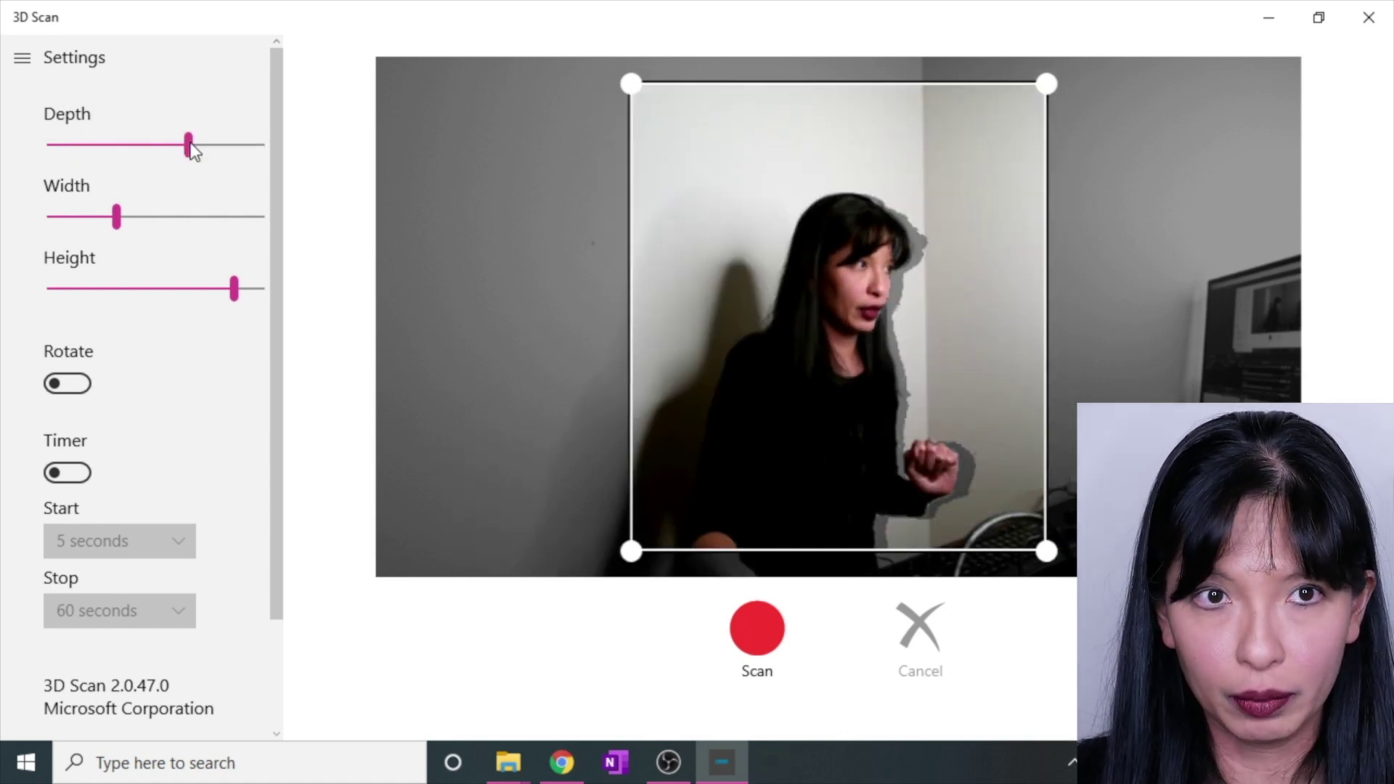
drag(192, 149, 114, 151)
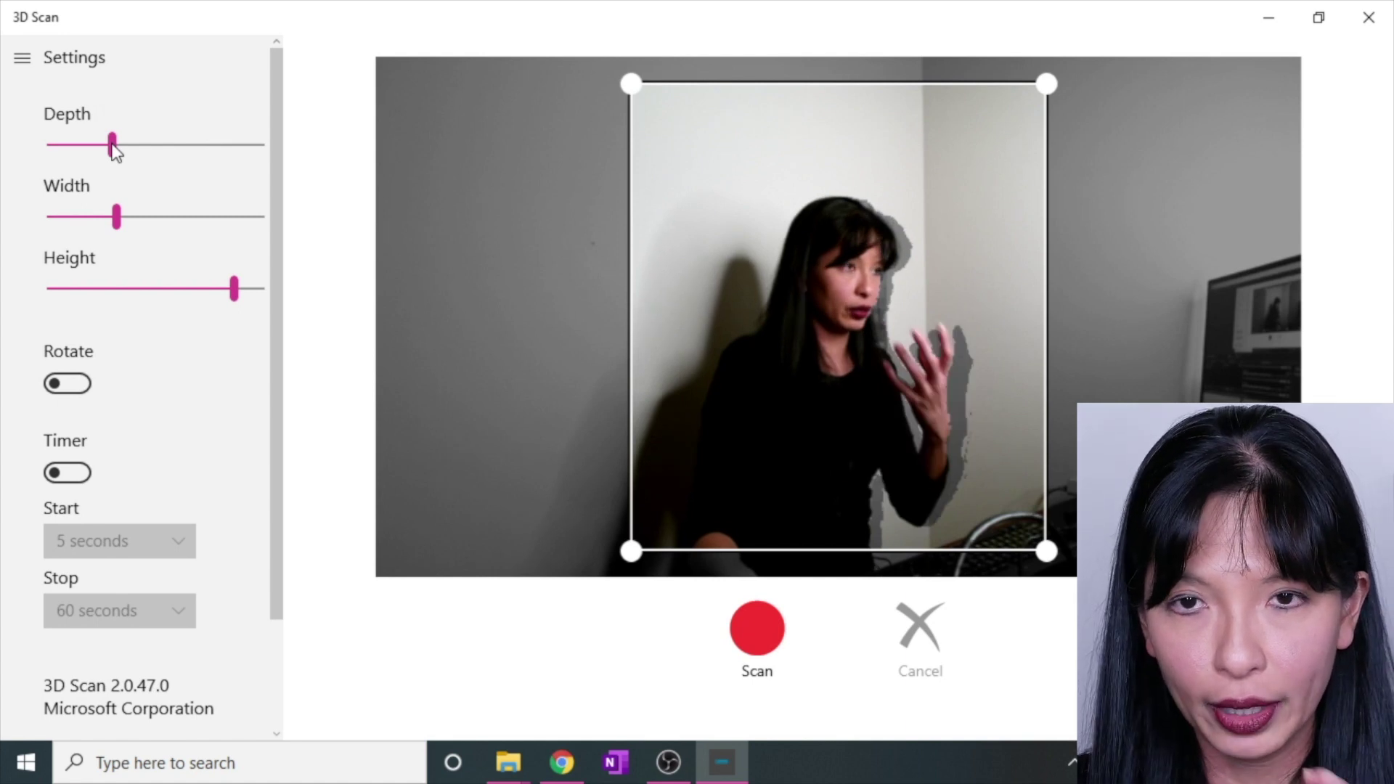
drag(114, 151, 73, 150)
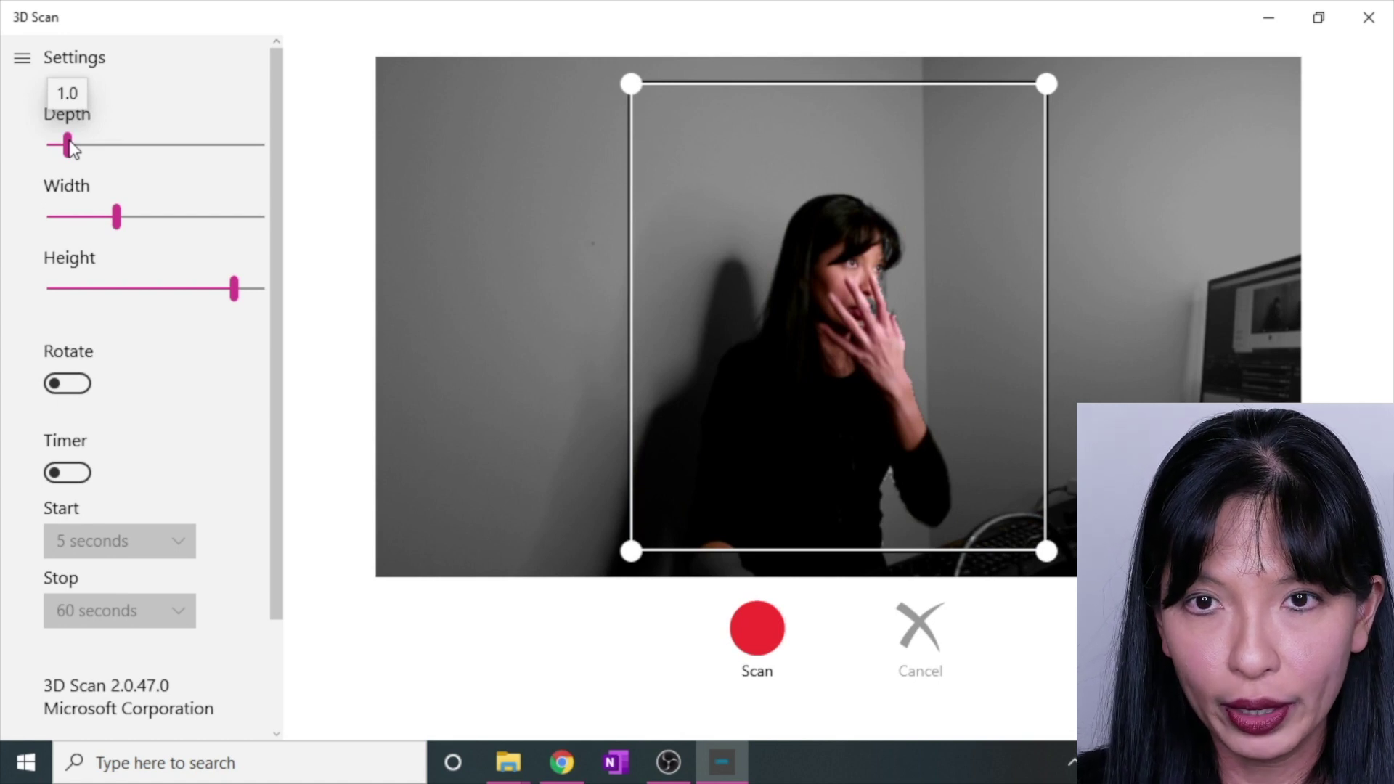
Step: Shrink the scan box around the person, with Depth near minimum and Height at about half
drag(1047, 552, 980, 616)
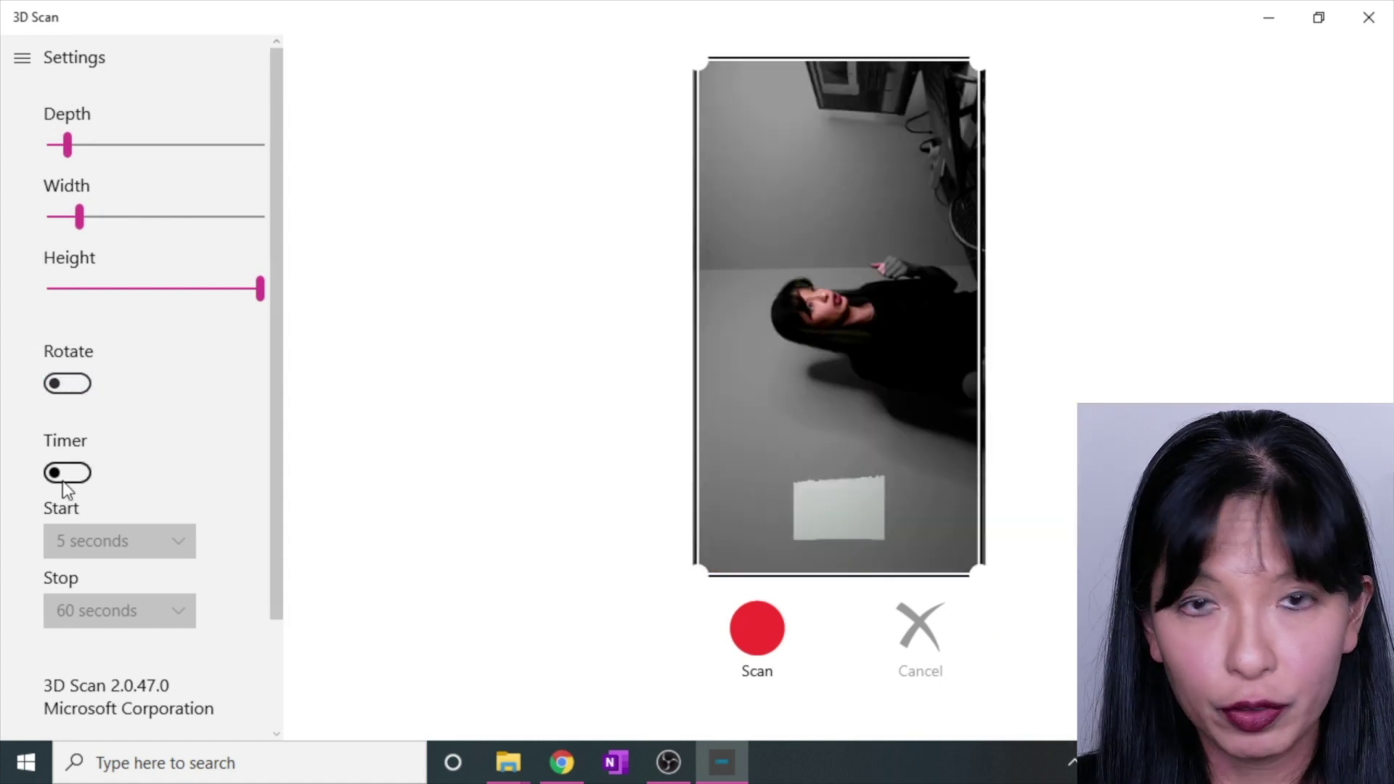
click(75, 475)
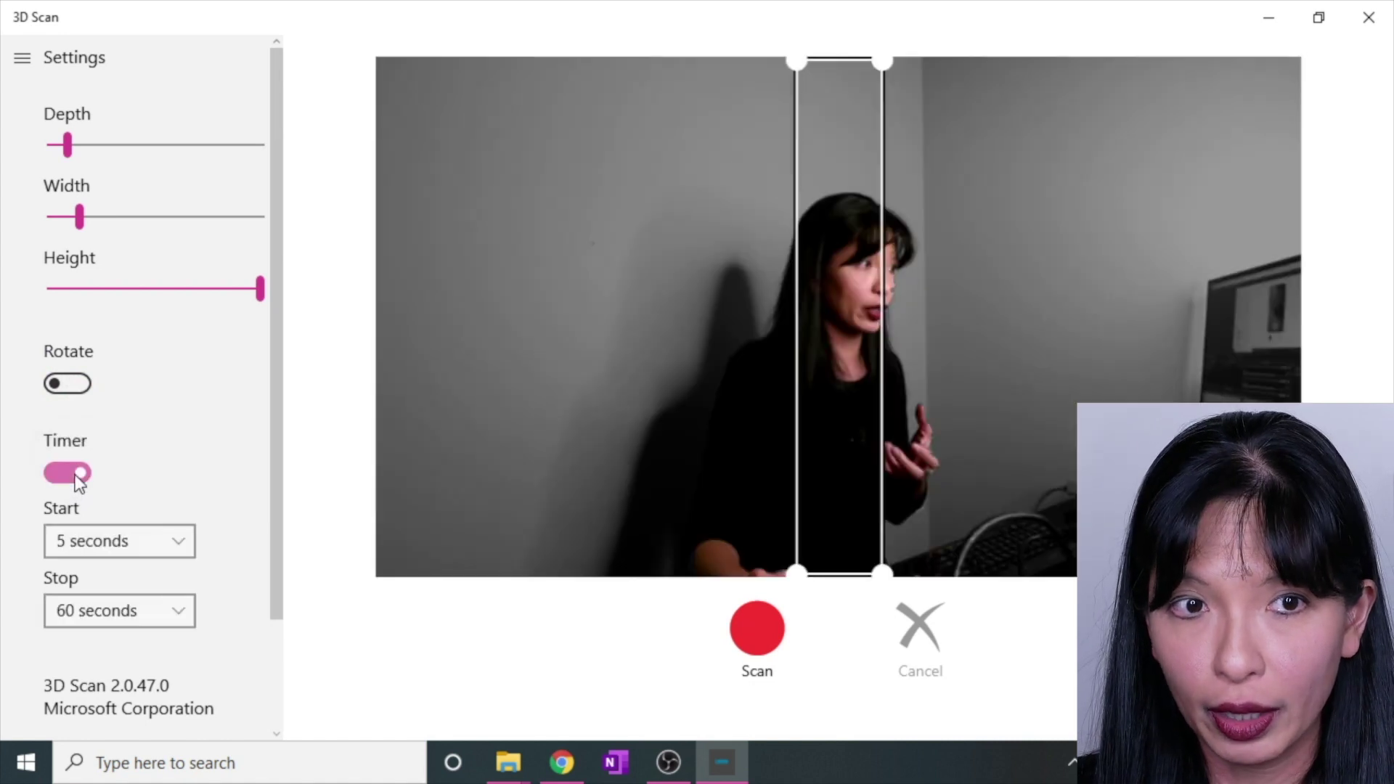
click(76, 476)
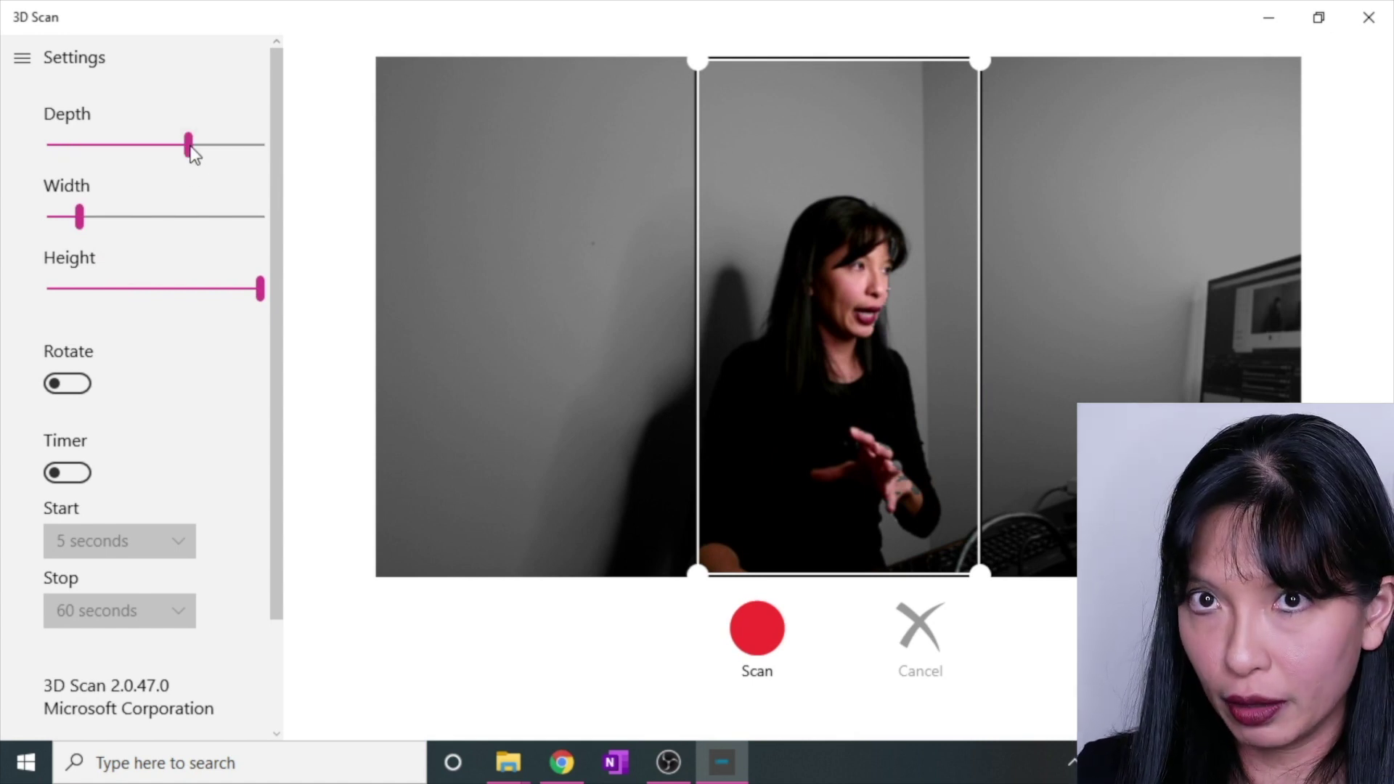
mouse_move(189, 145)
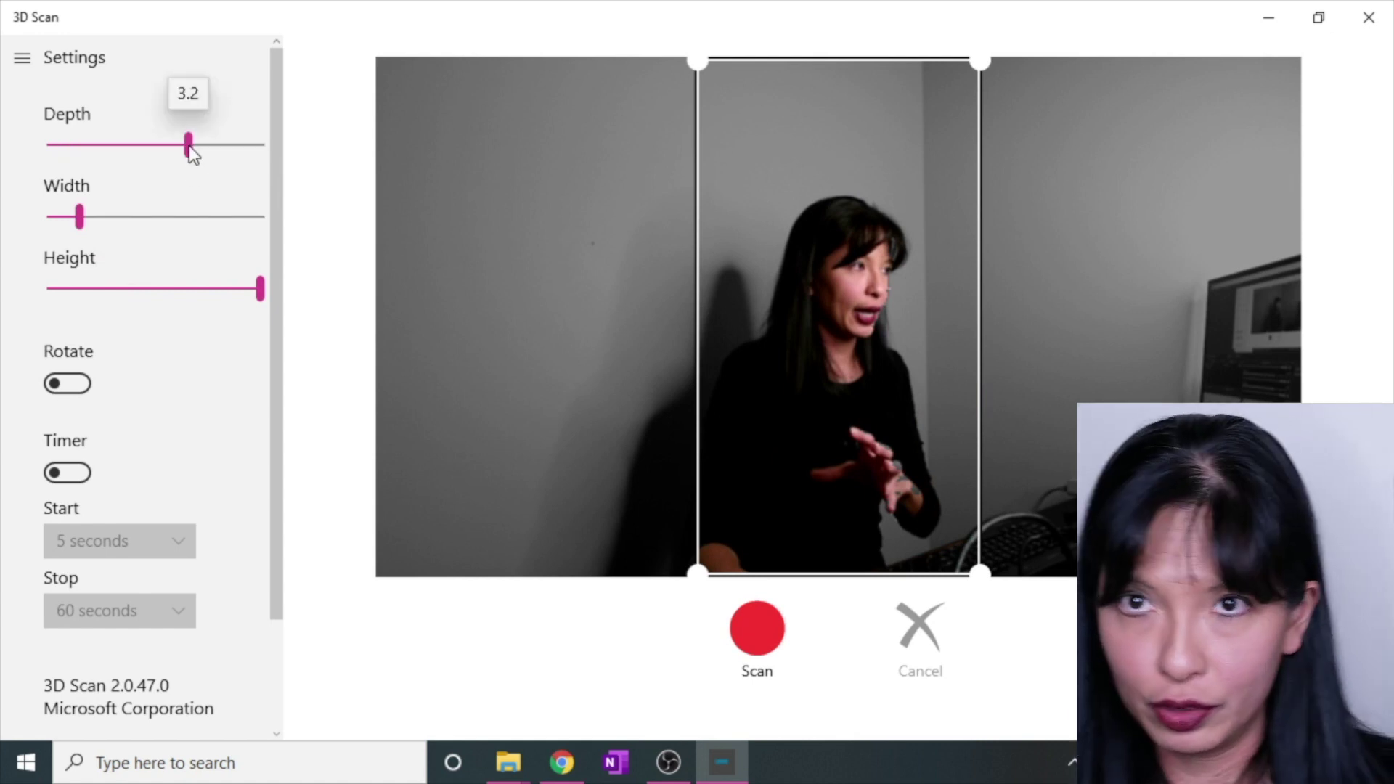
click(62, 145)
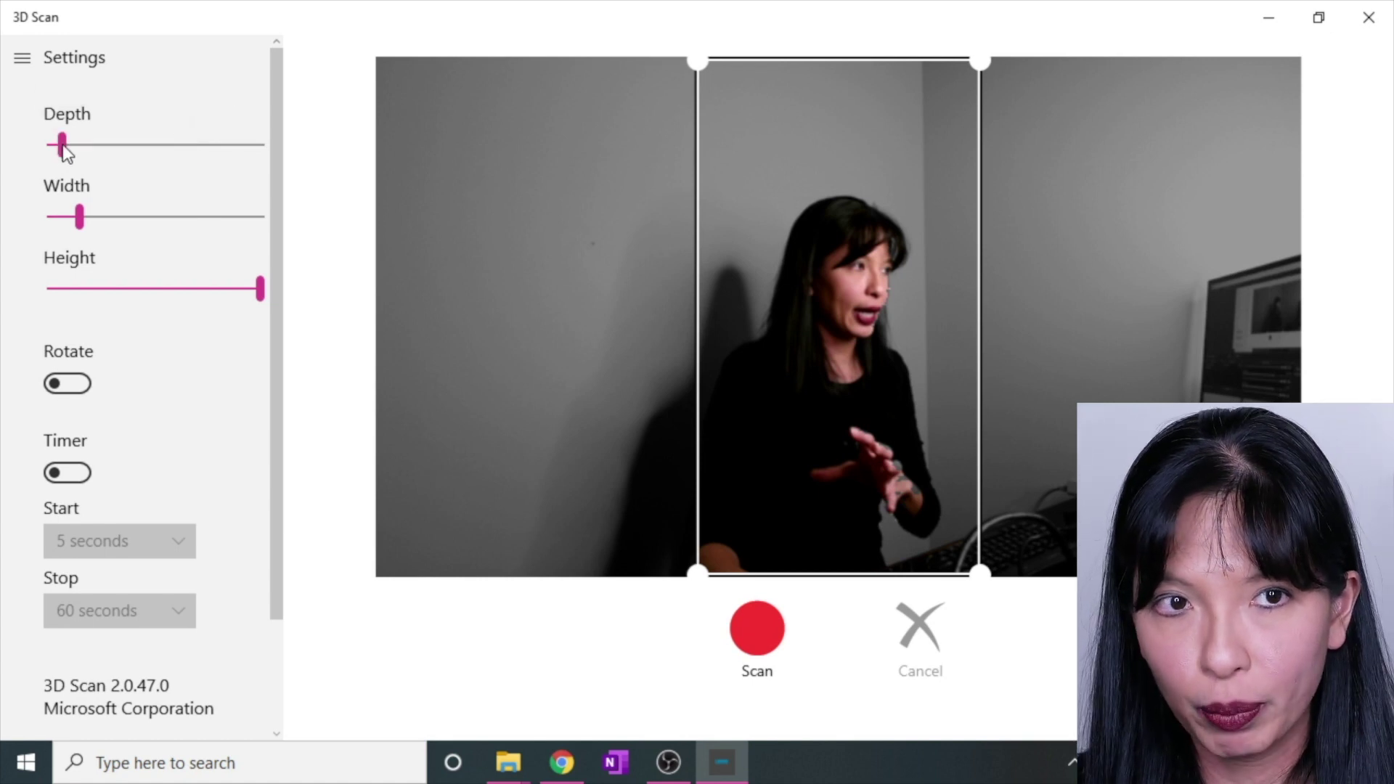
click(139, 287)
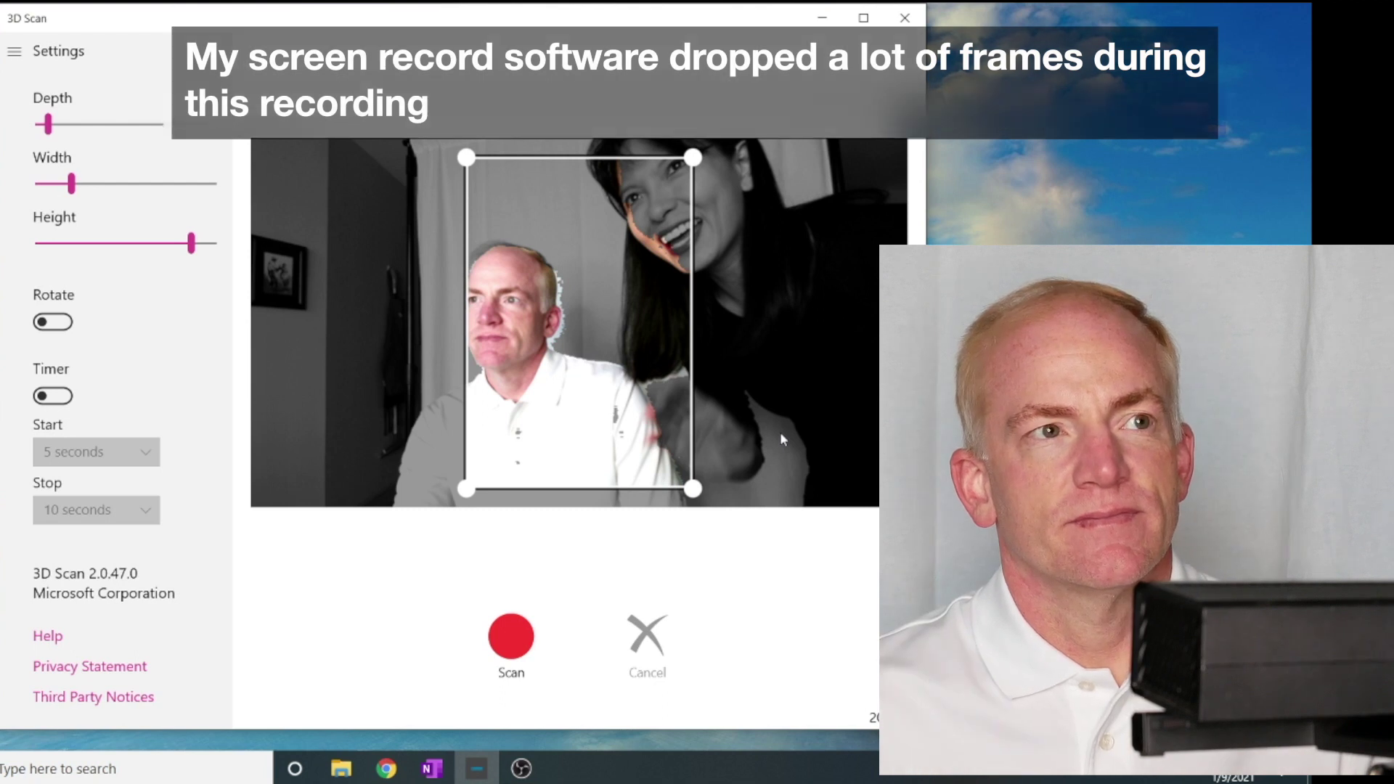
Step: Start scanning the seated person, then stop the scan so the frames get processed
click(501, 639)
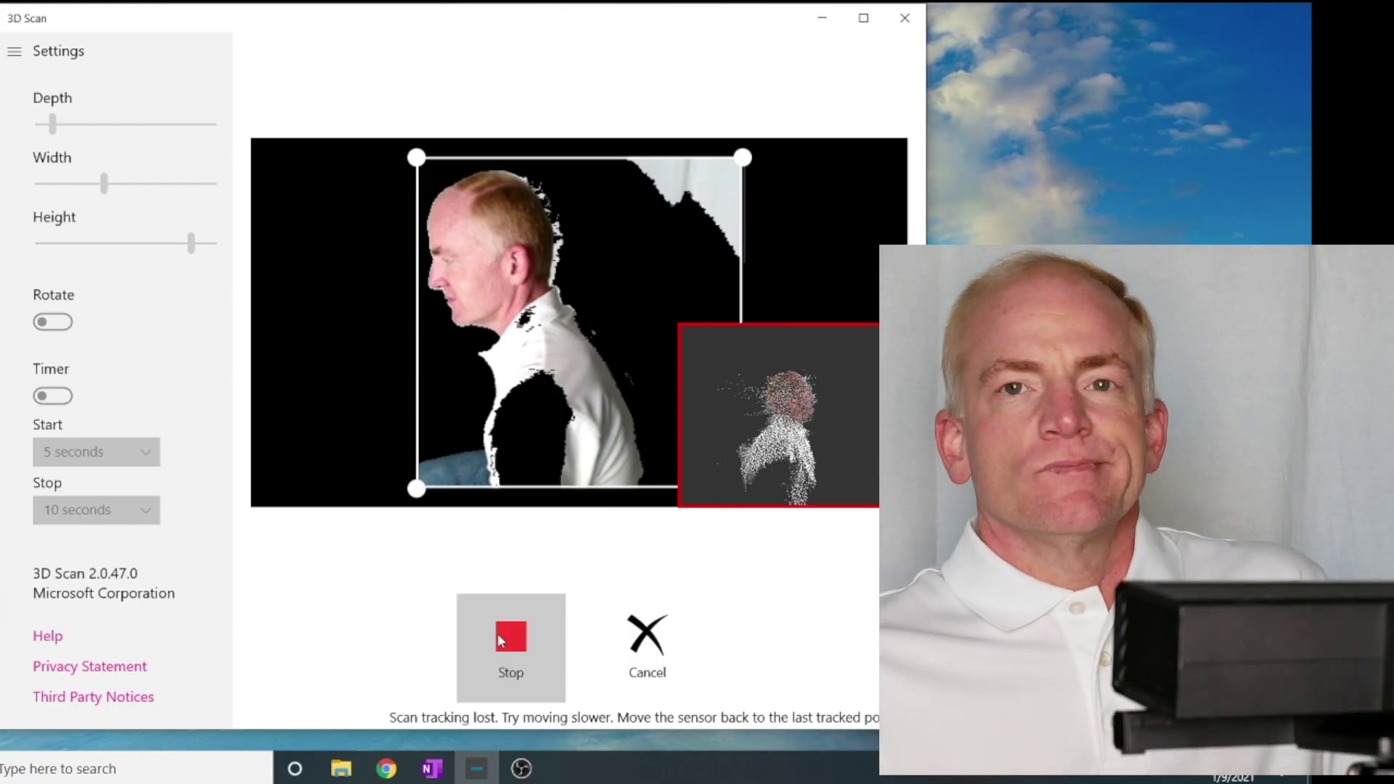
click(511, 637)
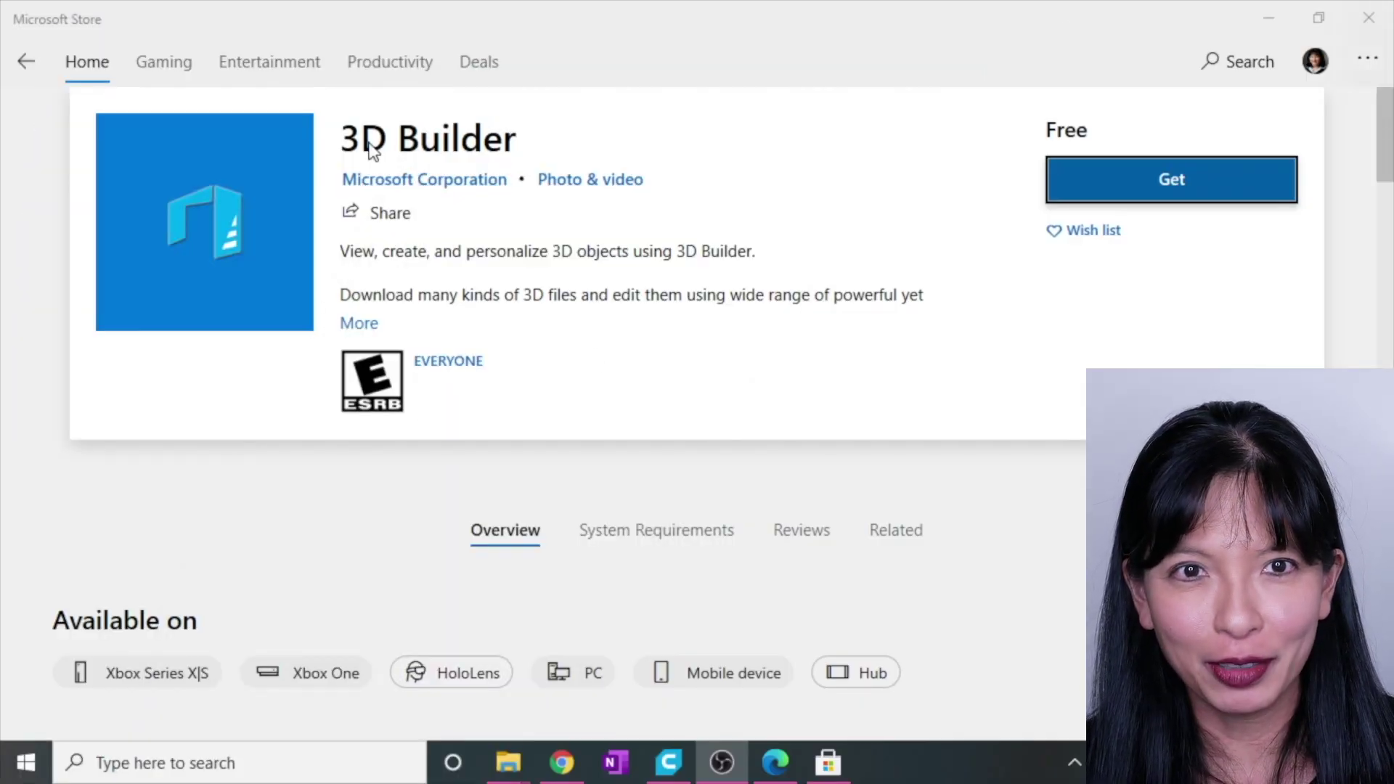
Step: Install 3D Builder from its Microsoft Store page and launch it
click(1149, 181)
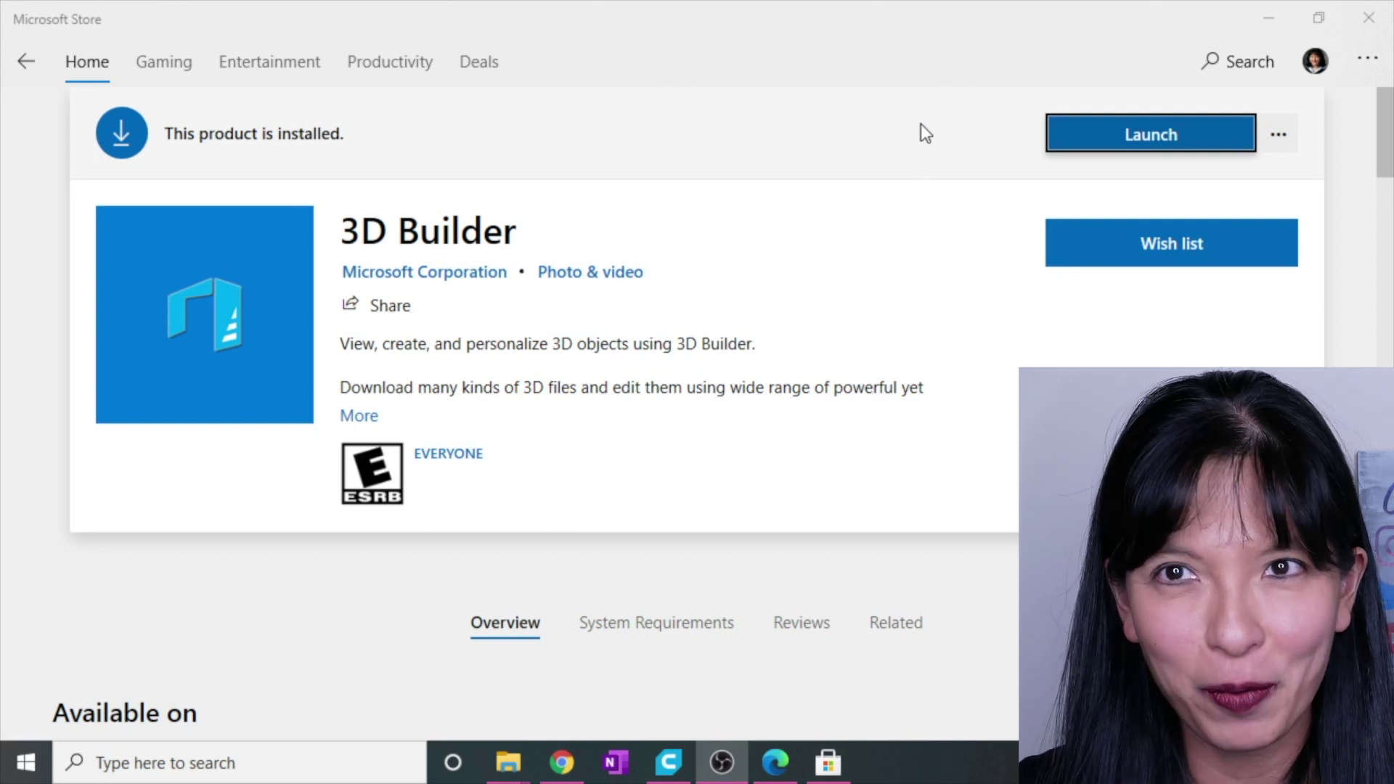
click(1127, 148)
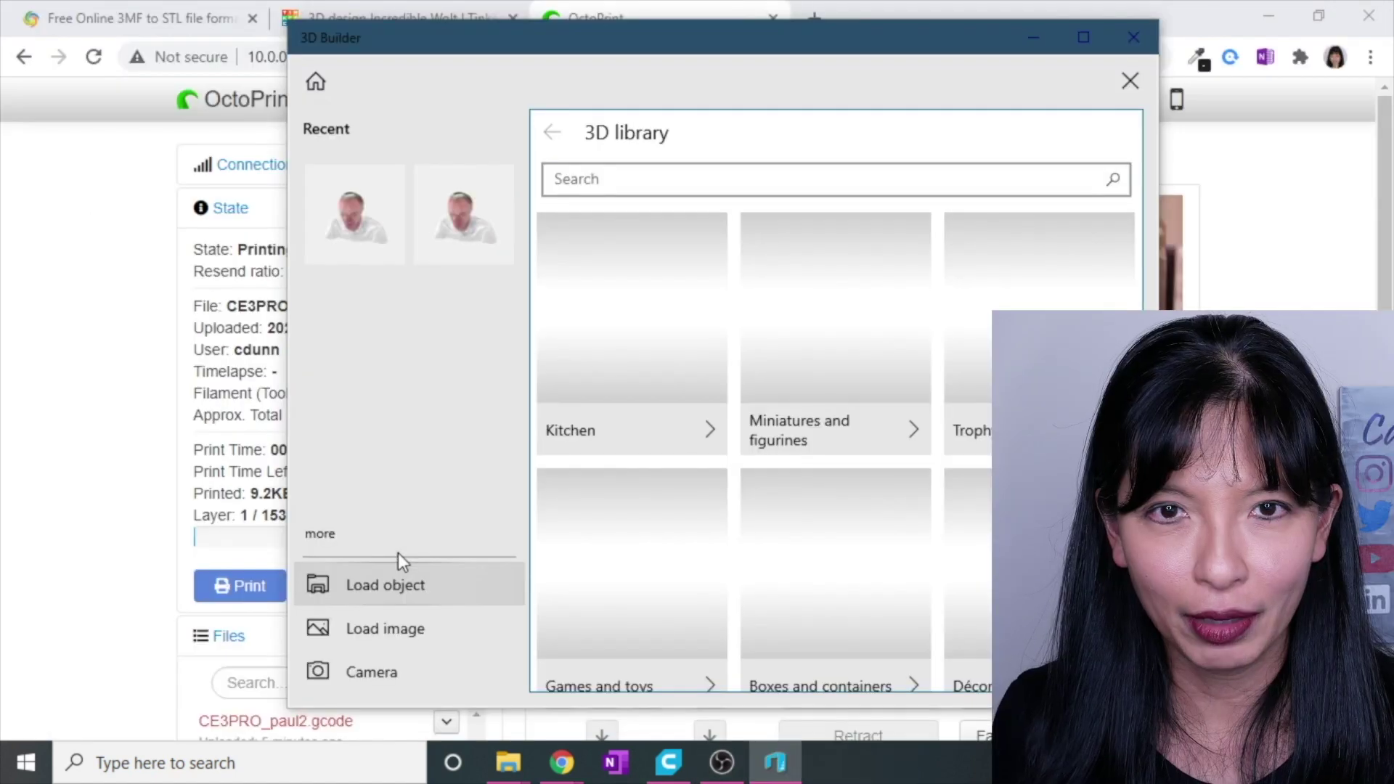
Step: Open the Caroline2 scan file and repair its invalidly defined model
click(399, 563)
click(565, 222)
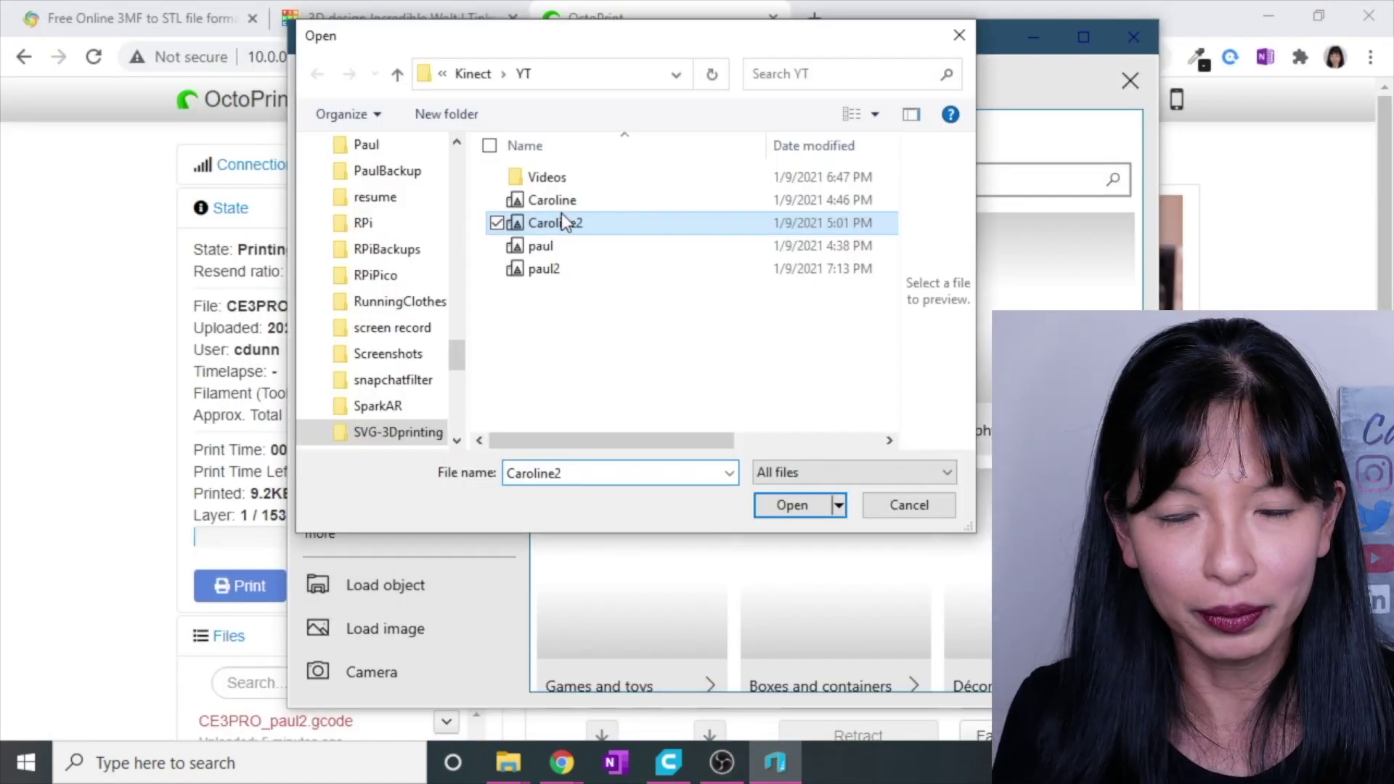
double_click(565, 221)
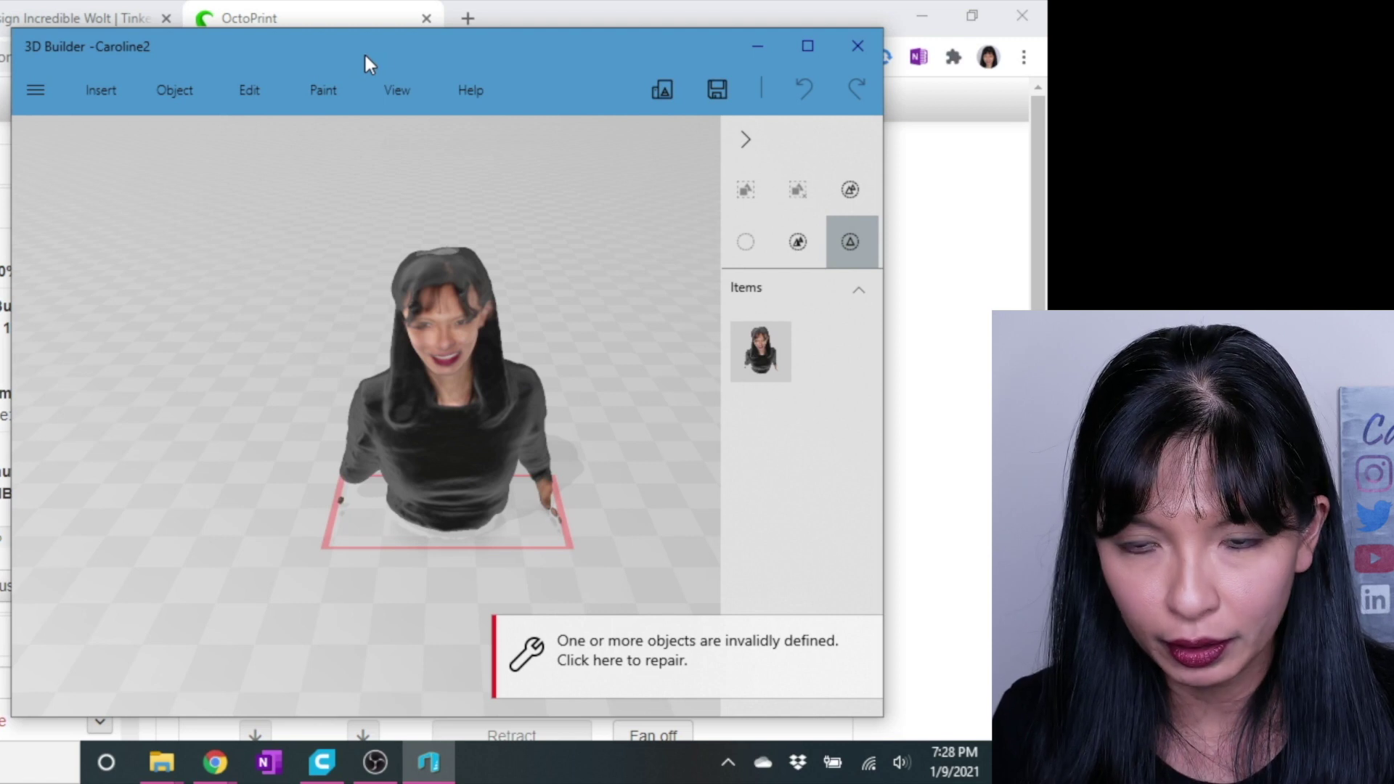
click(675, 656)
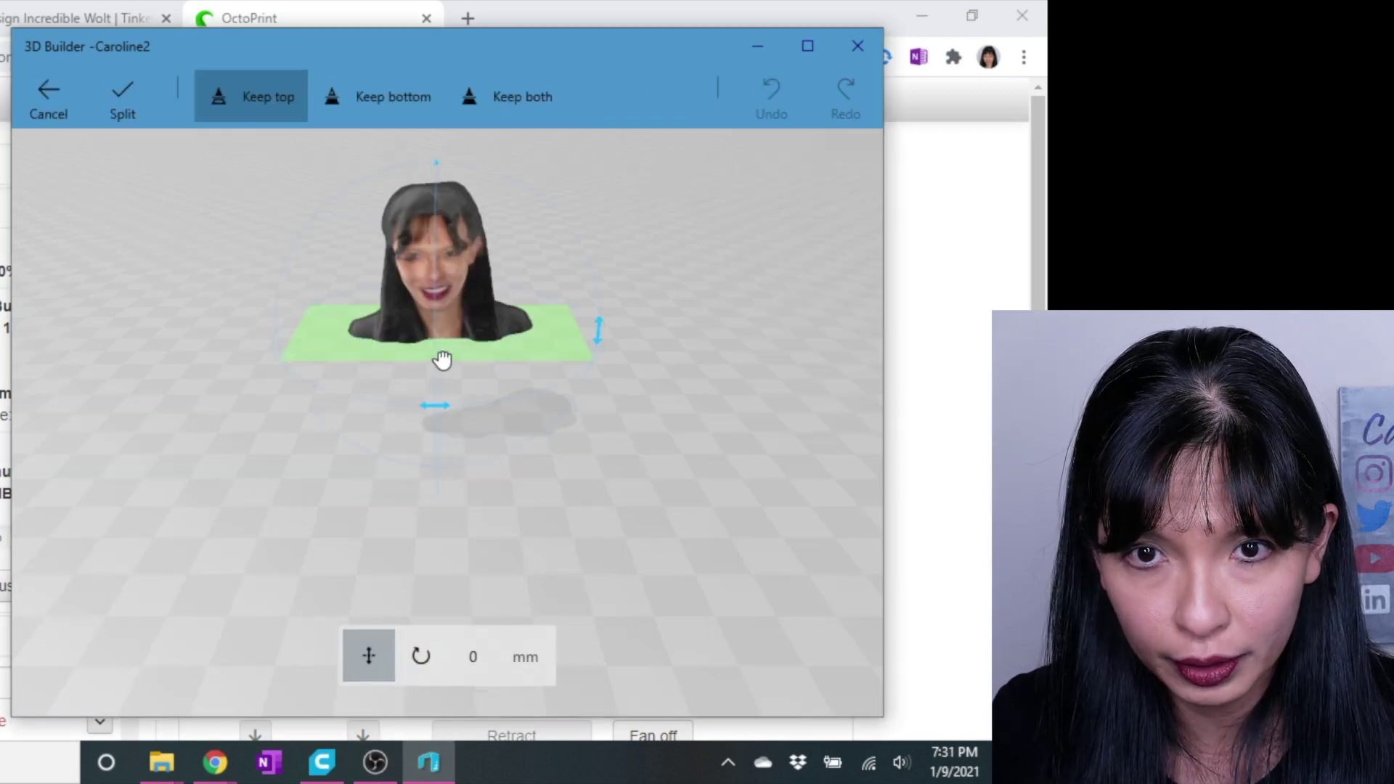
Step: Split the scan below the shoulders, keeping the top, and save the bust as a new file
drag(442, 363, 443, 404)
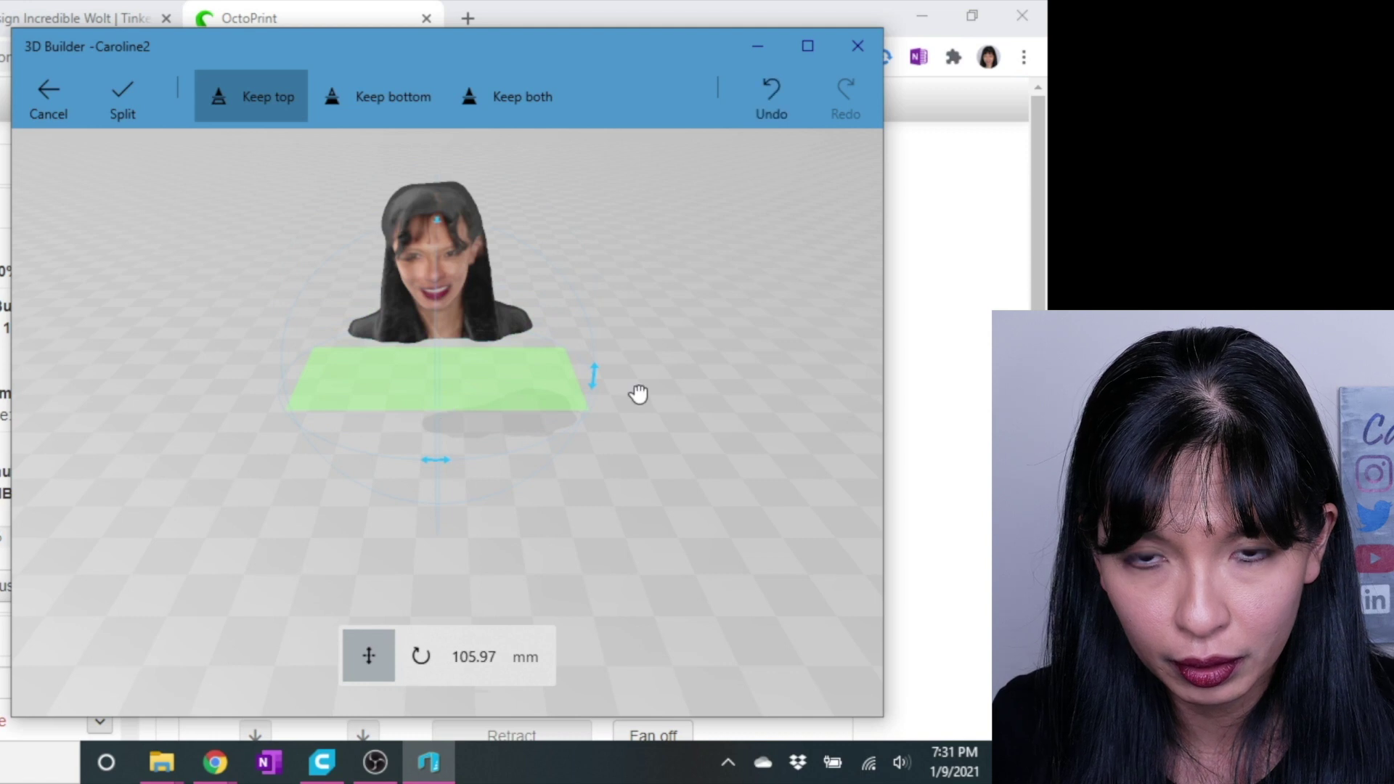
drag(588, 385, 438, 402)
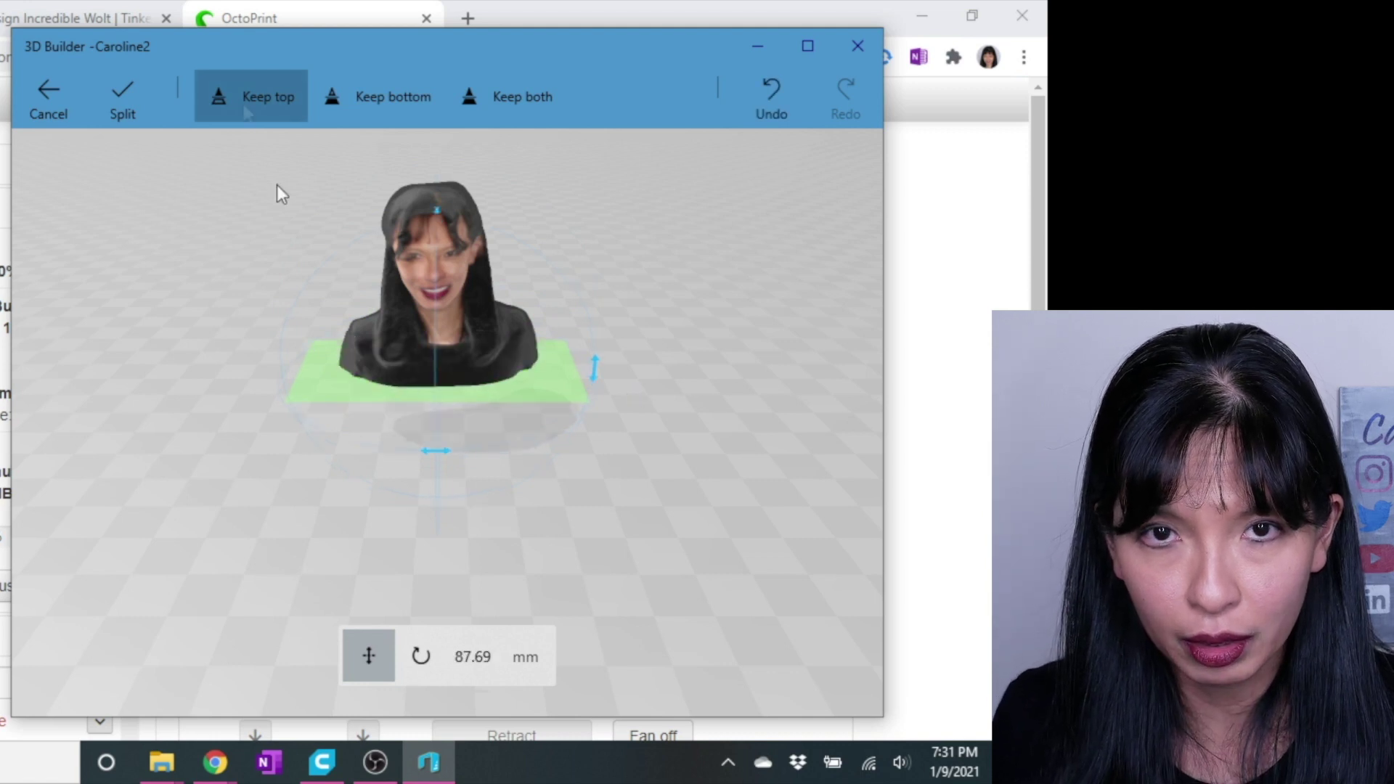
click(120, 120)
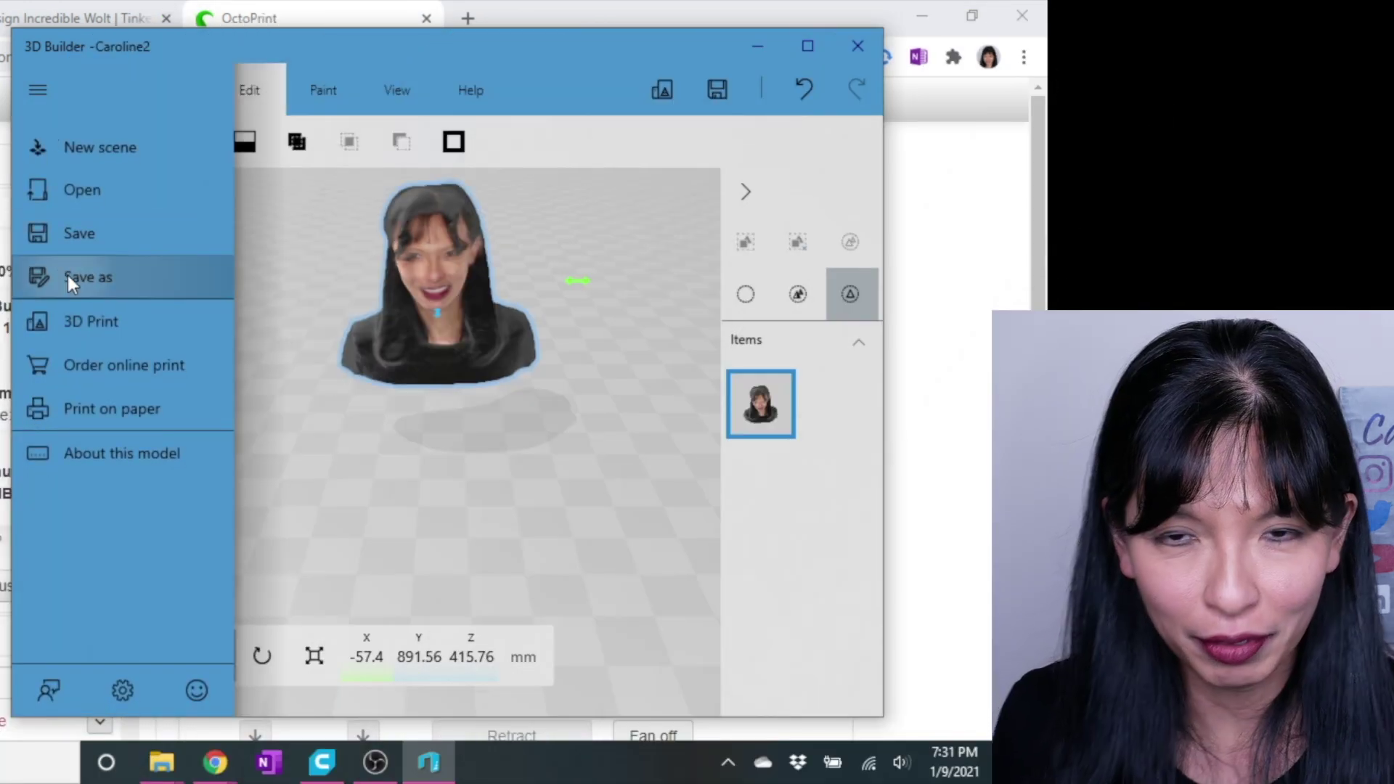
click(68, 276)
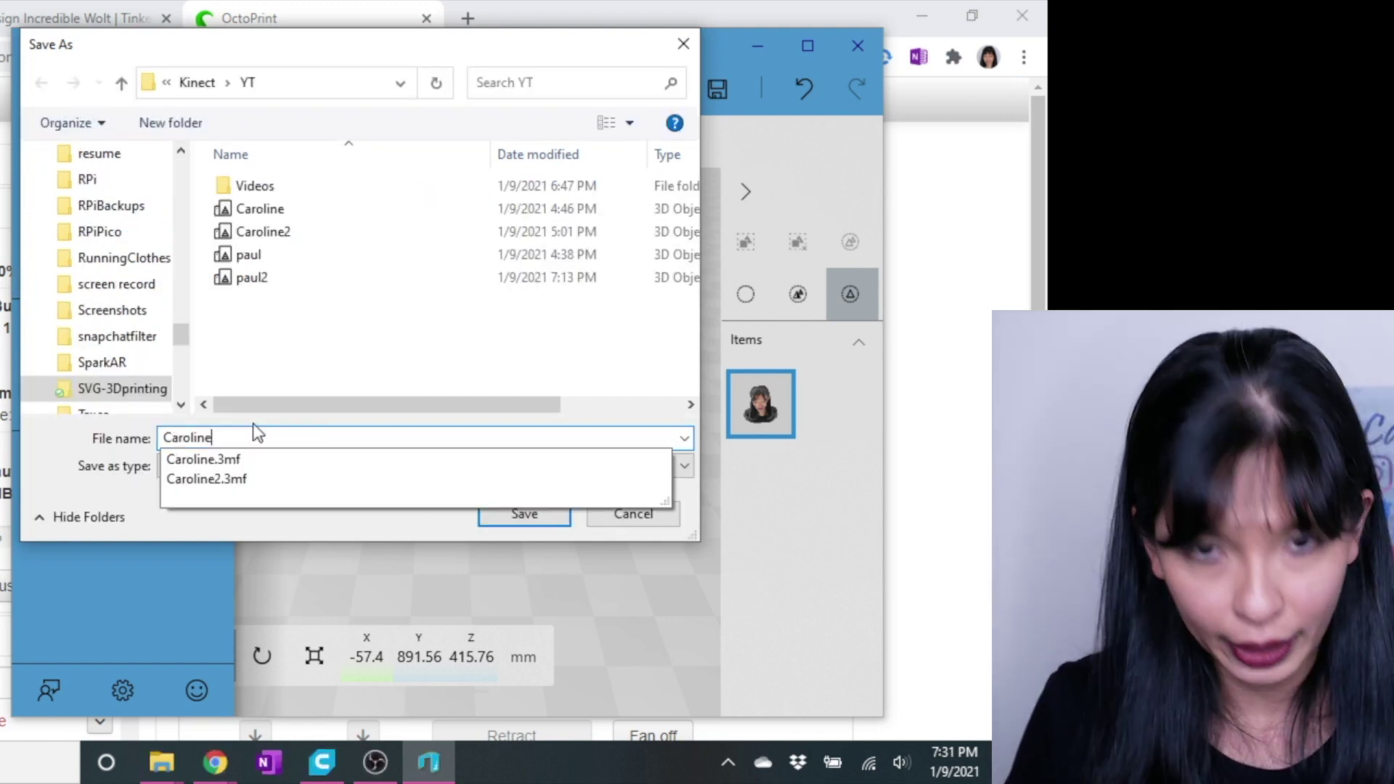
key(Return)
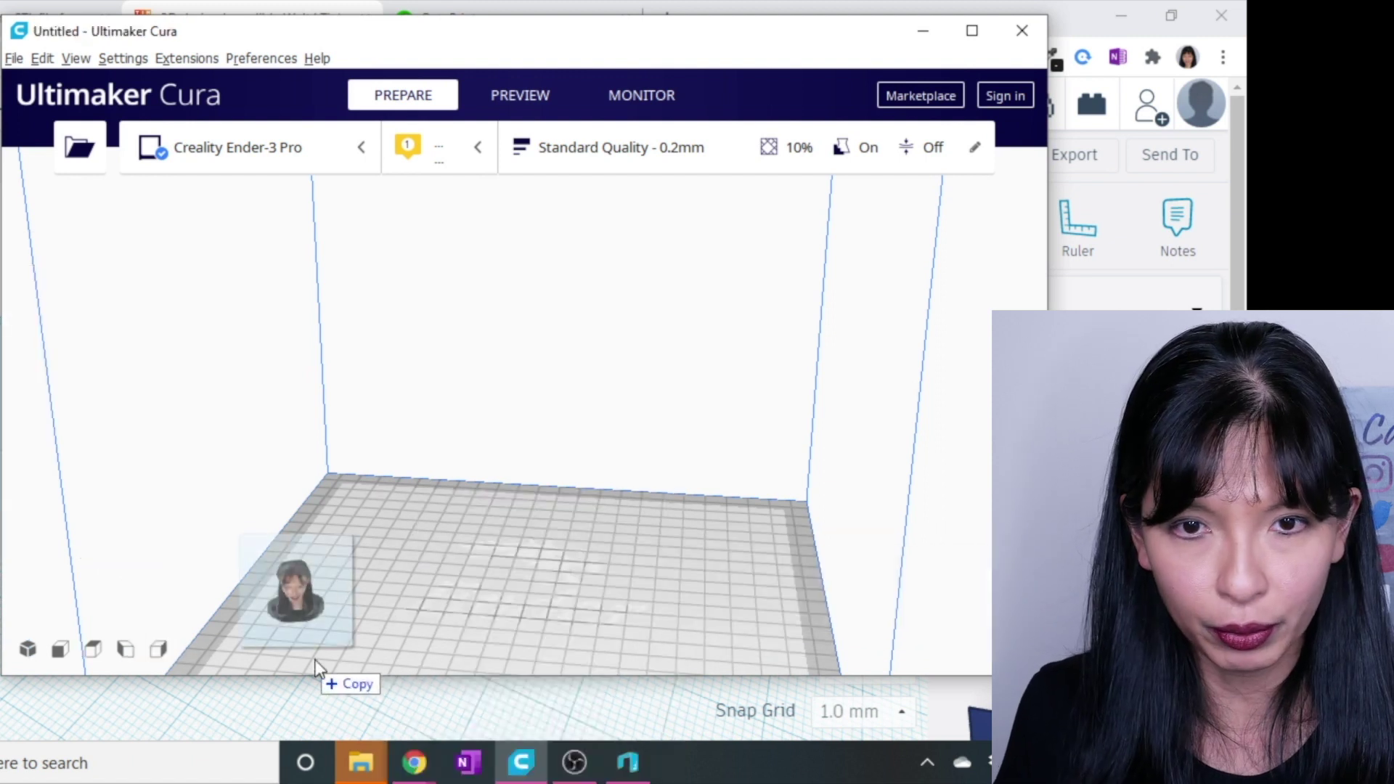
Step: Load the bust 3MF into Cura, select all, and scale it uniformly to 400%
drag(321, 666, 753, 552)
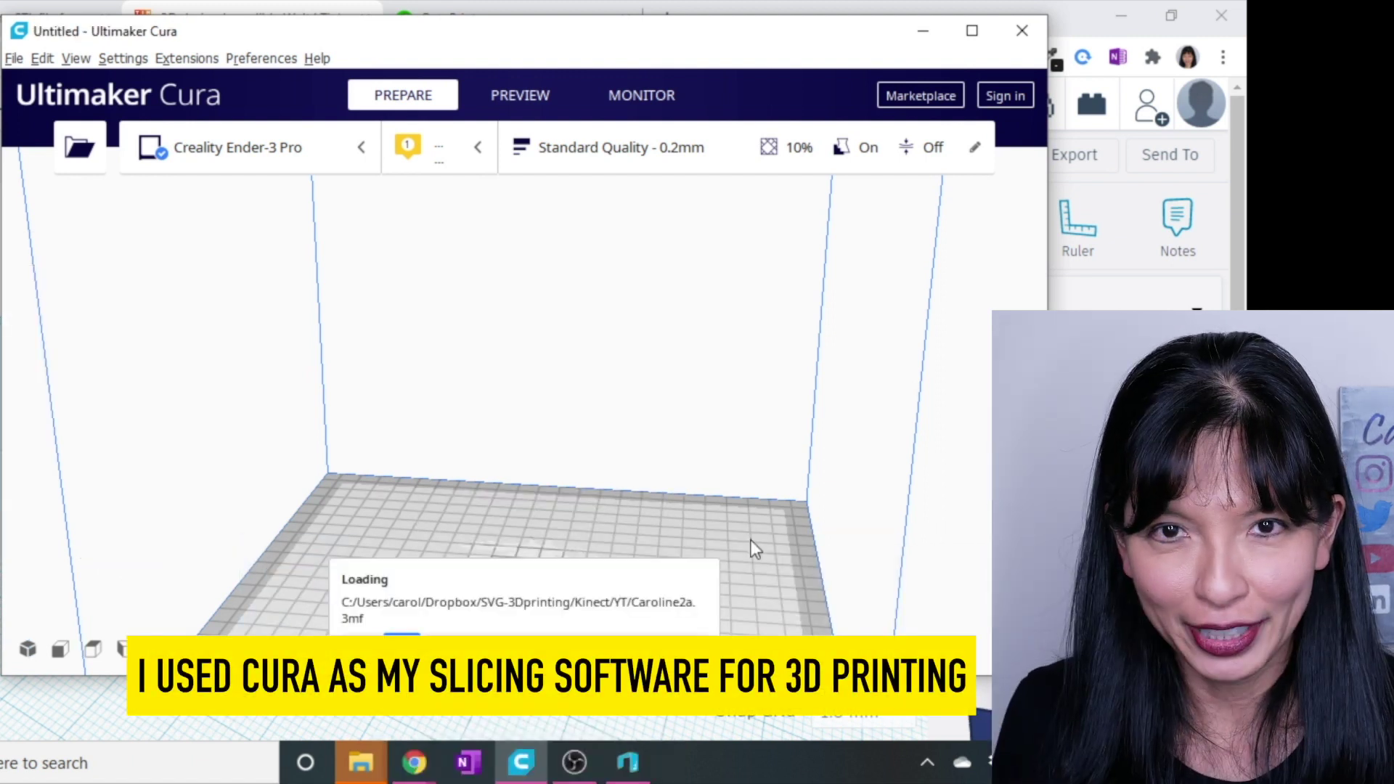
right_drag(559, 616, 440, 518)
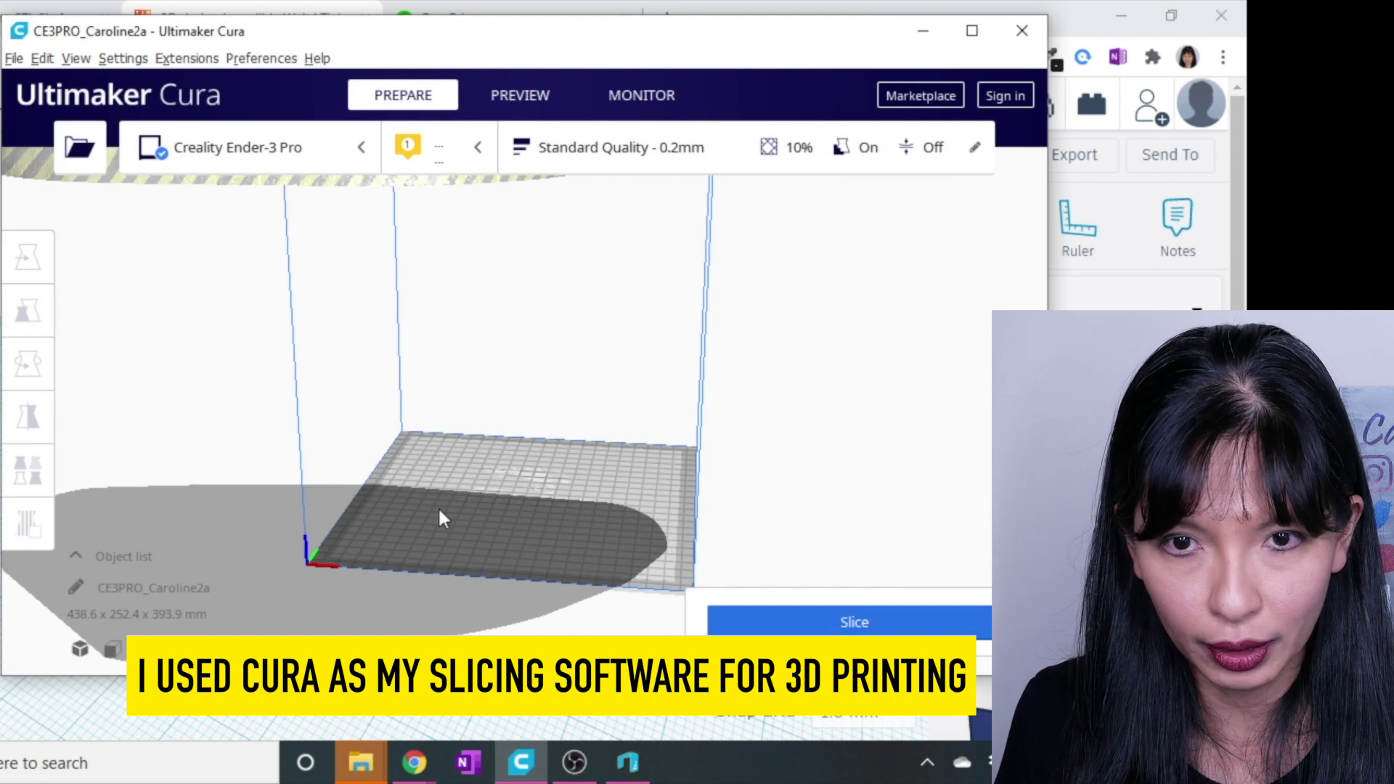
right_click(499, 491)
click(585, 576)
click(28, 311)
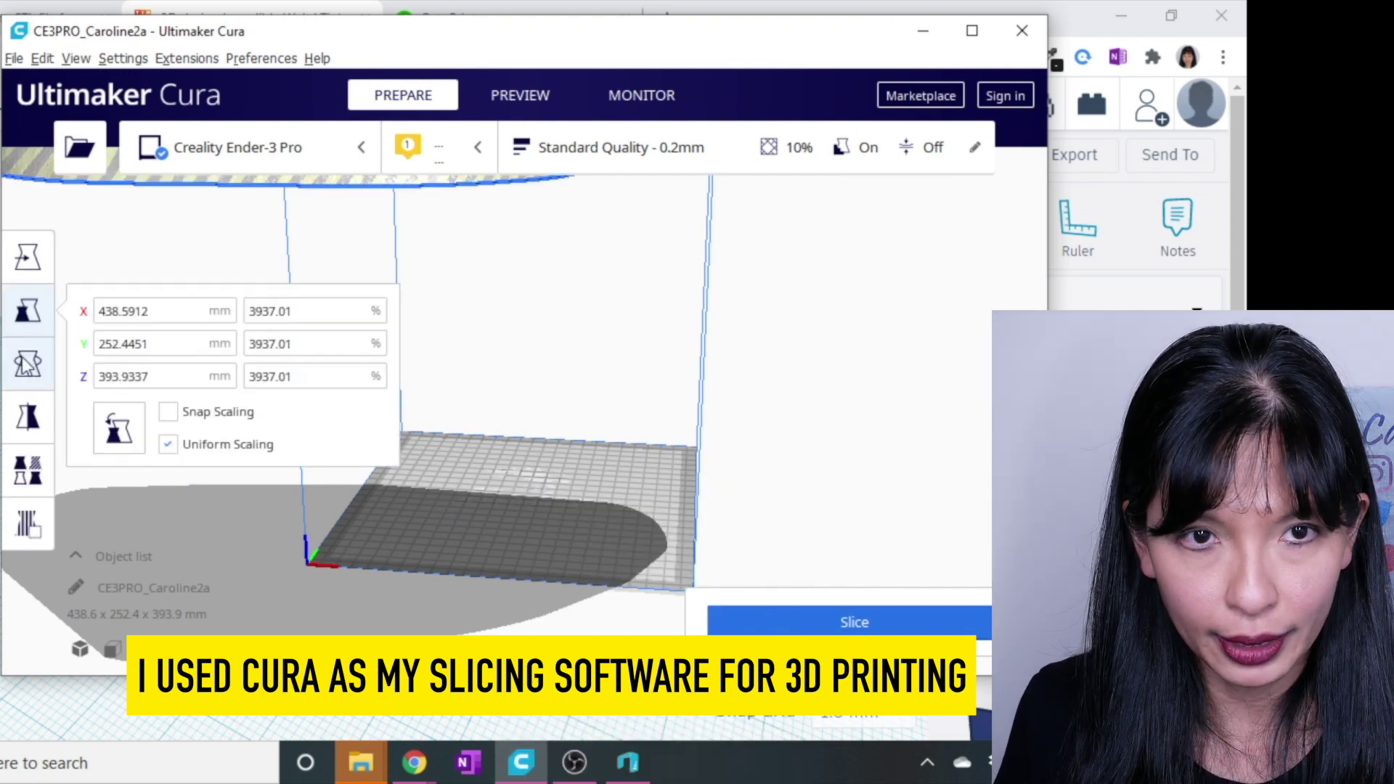
click(303, 310)
drag(304, 311, 204, 298)
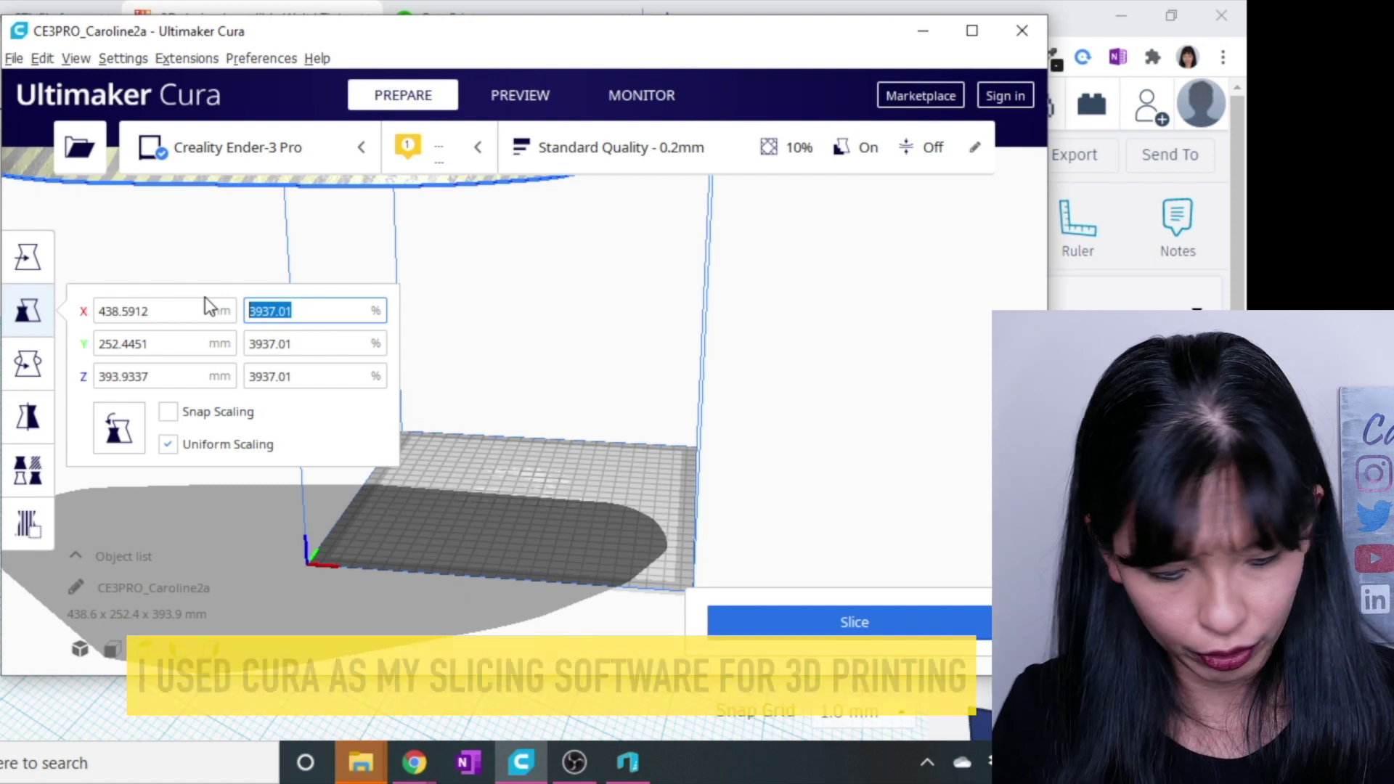
text(400)
key(Return)
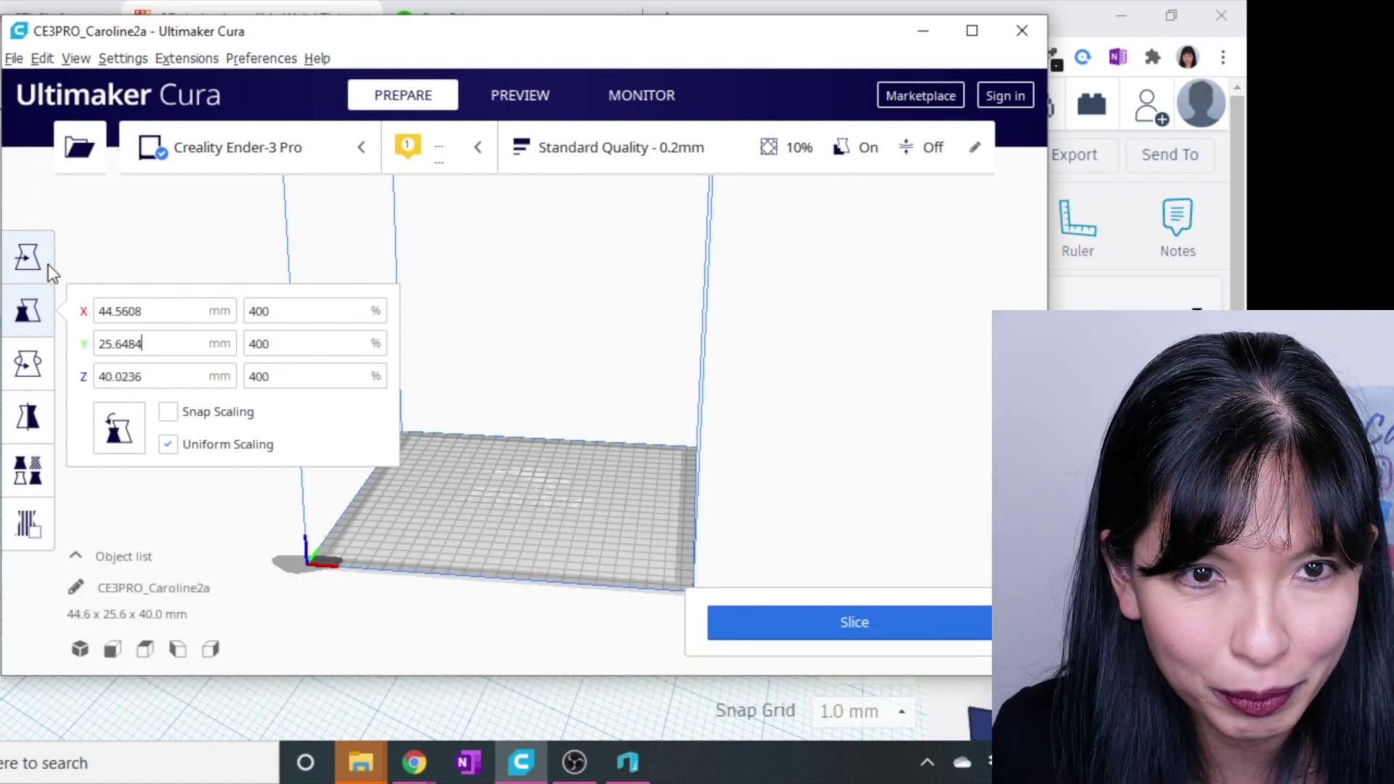
Step: Set the model's X, Y and Z positions to 0, centring it on the plate
click(27, 257)
drag(163, 258, 97, 259)
text(0)
key(Tab)
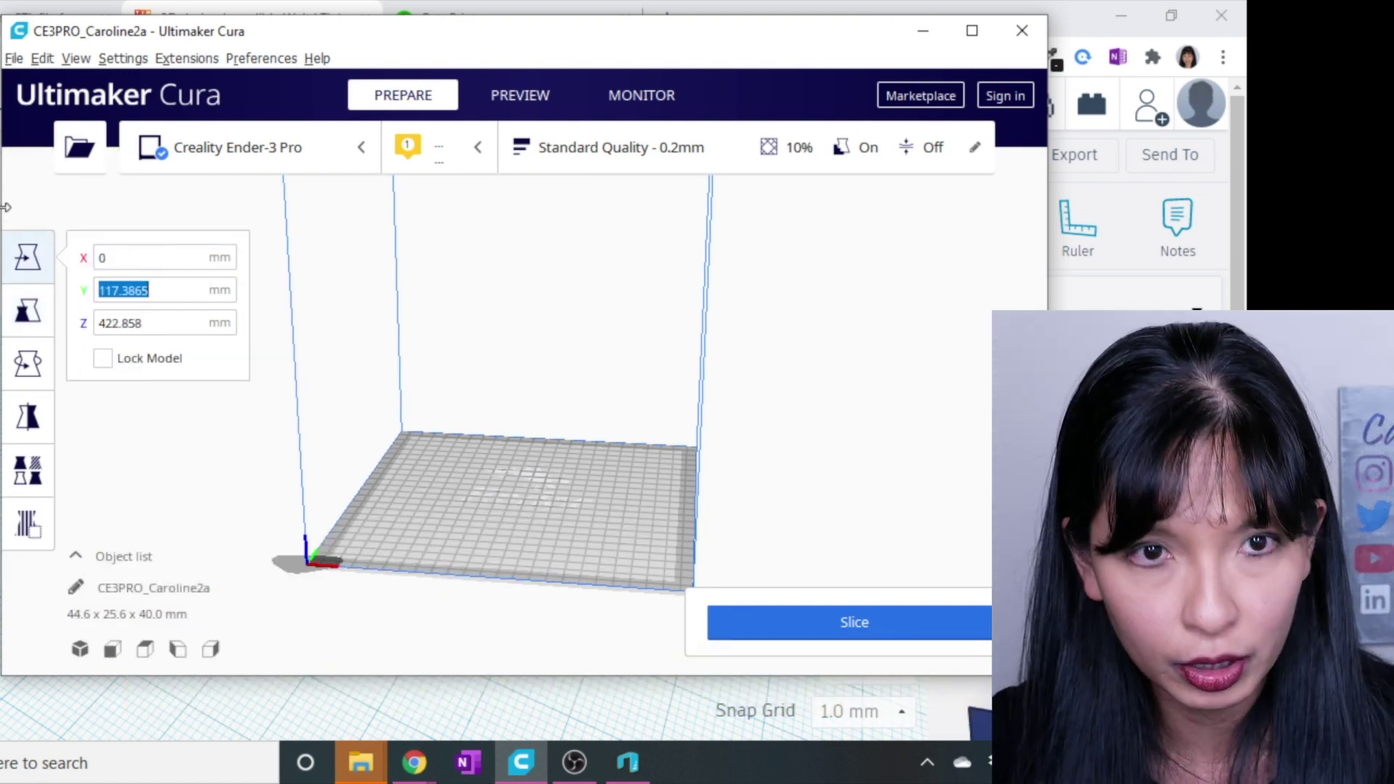
text(0)
key(Tab)
text(0)
key(Tab)
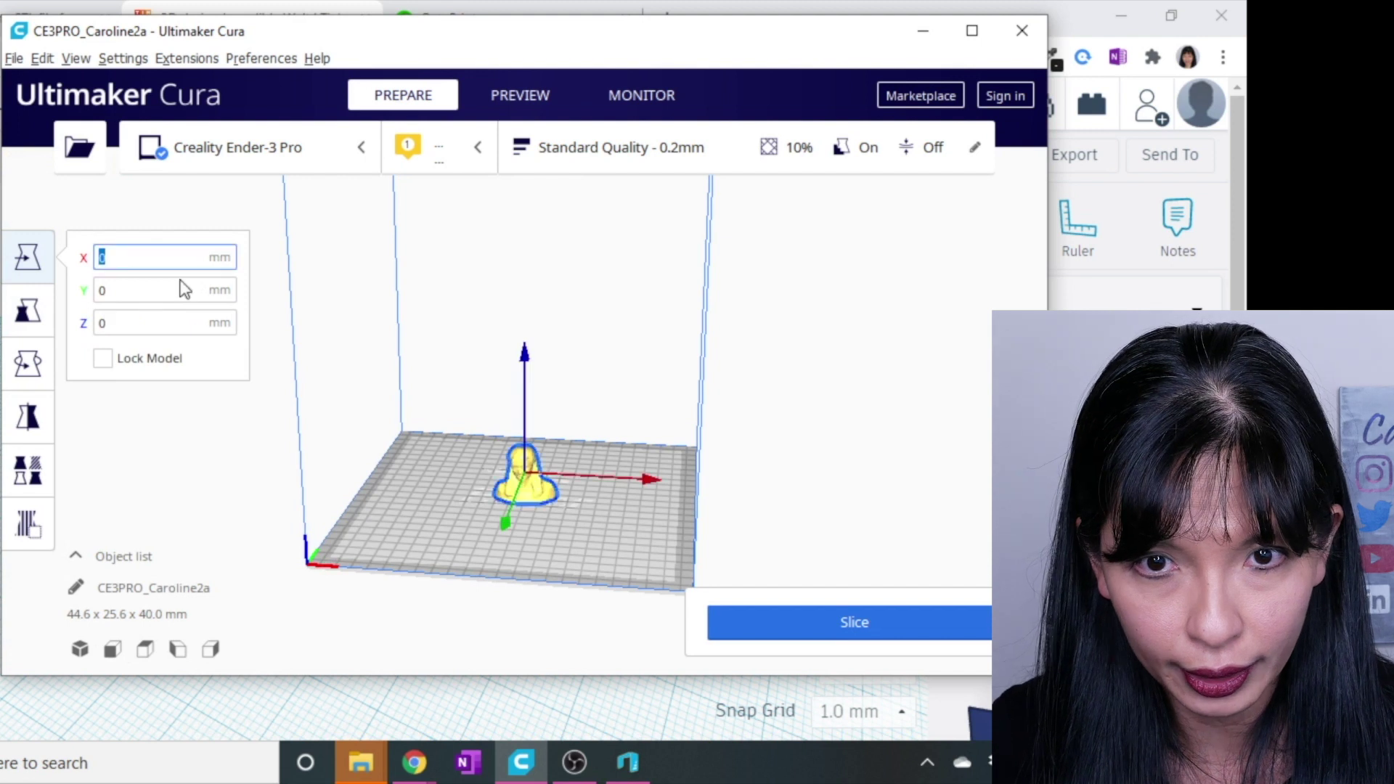
Step: Reselect the bust and rescale it uniformly to 500% (55.7 x 32.1 x 50.0 mm)
click(542, 529)
right_drag(591, 518, 526, 483)
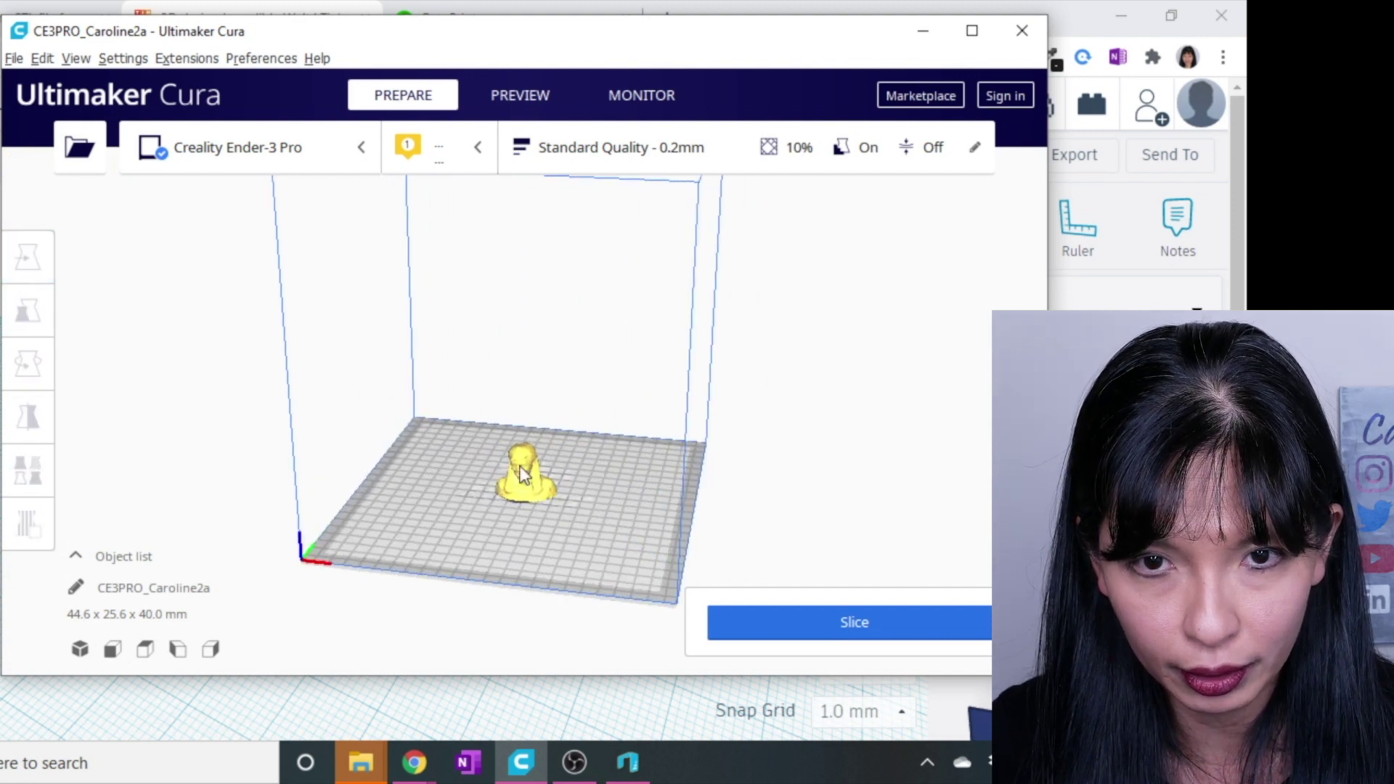
click(523, 472)
click(28, 311)
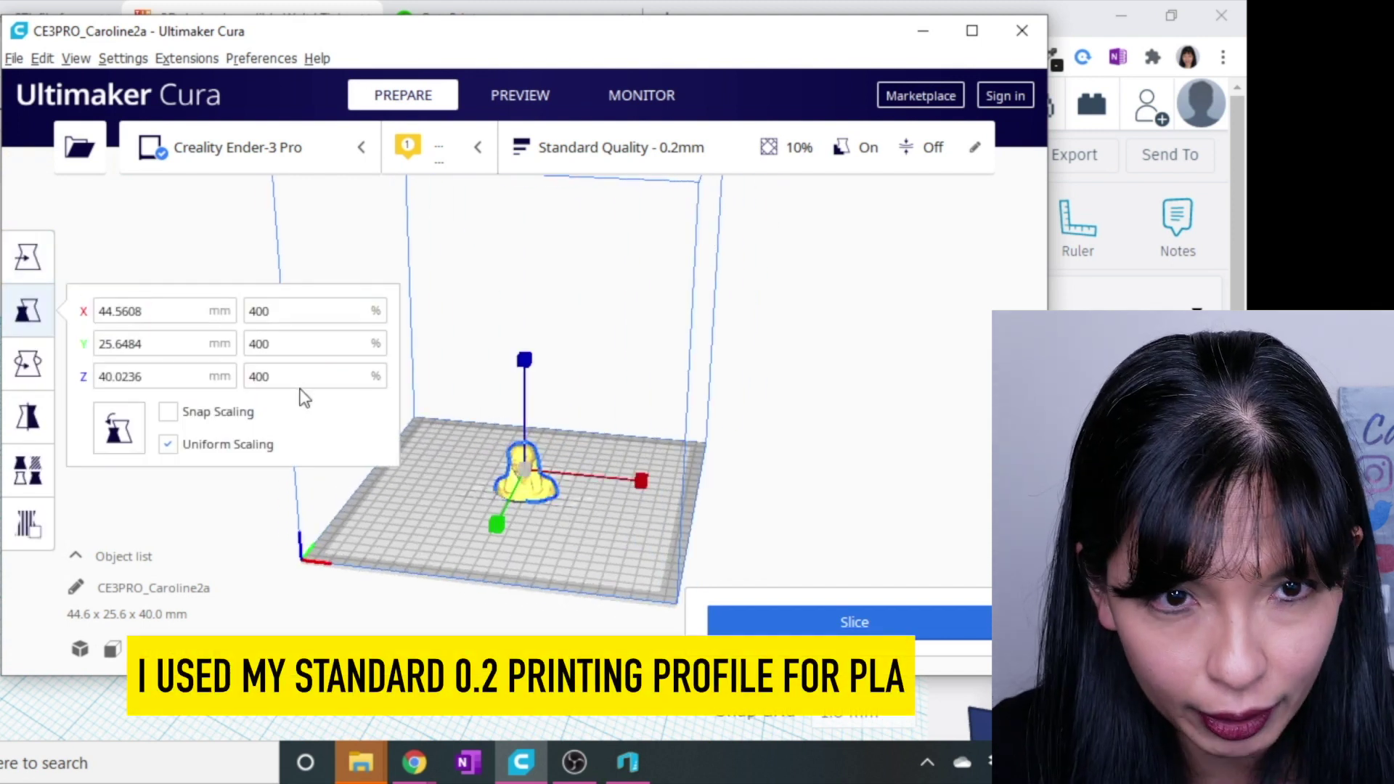
click(292, 375)
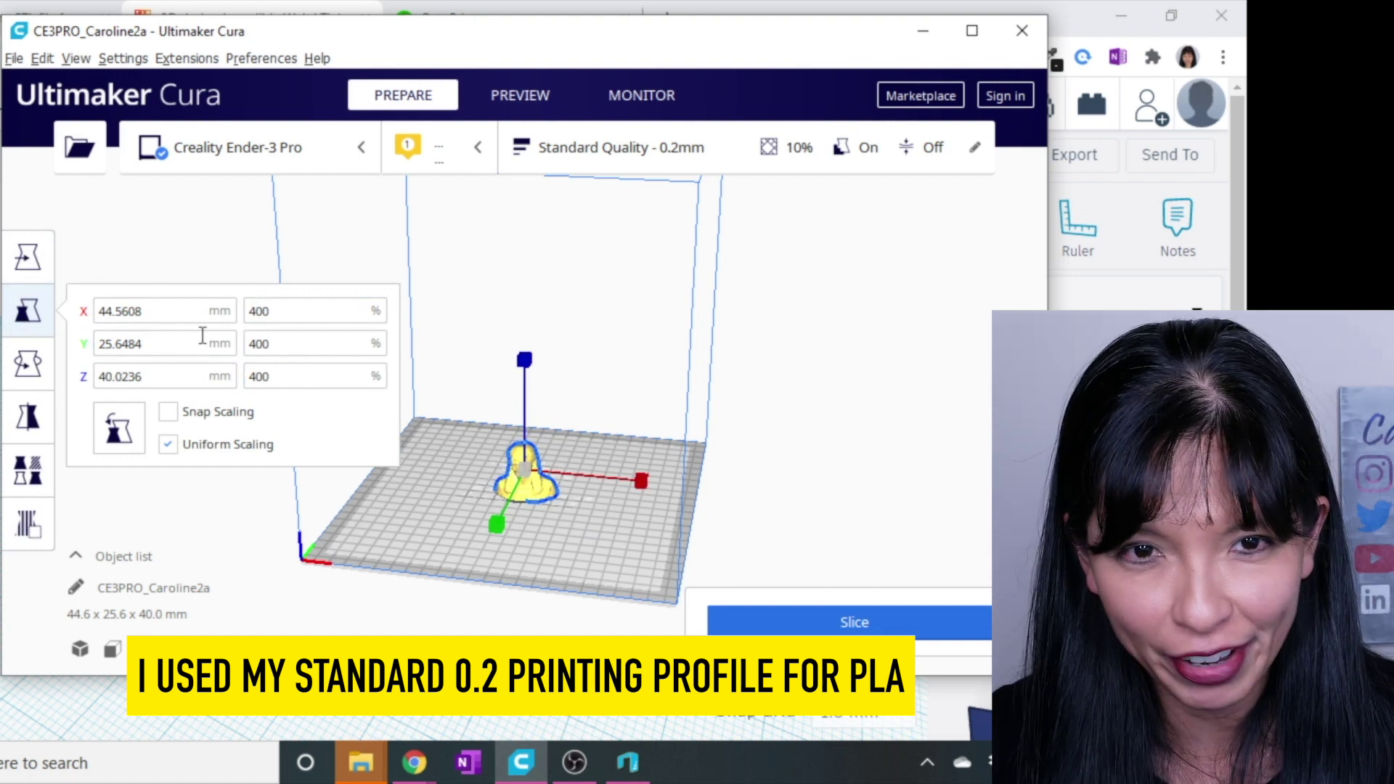
double_click(282, 376)
text(500)
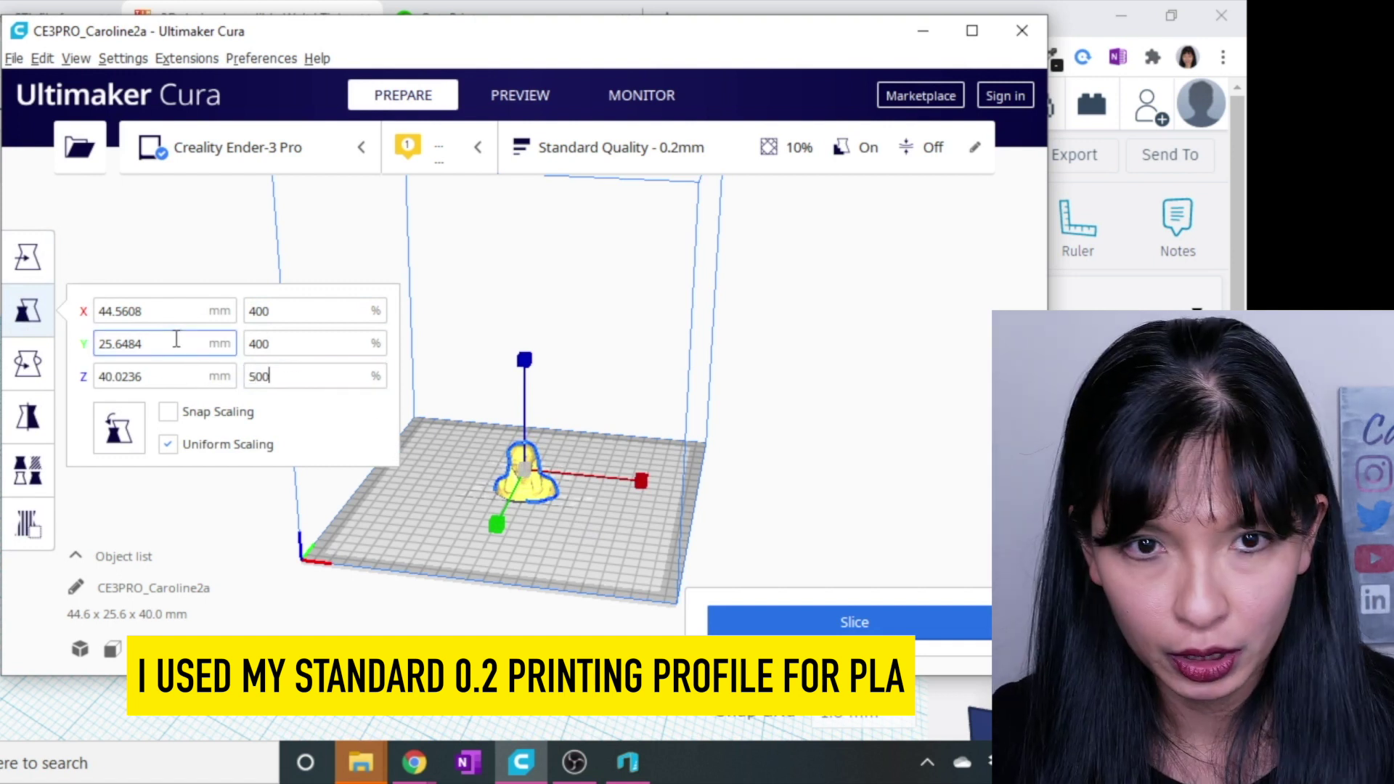
key(Return)
click(581, 533)
mouse_move(581, 533)
right_down()
mouse_move(488, 547)
mouse_move(590, 533)
mouse_move(619, 499)
right_up()
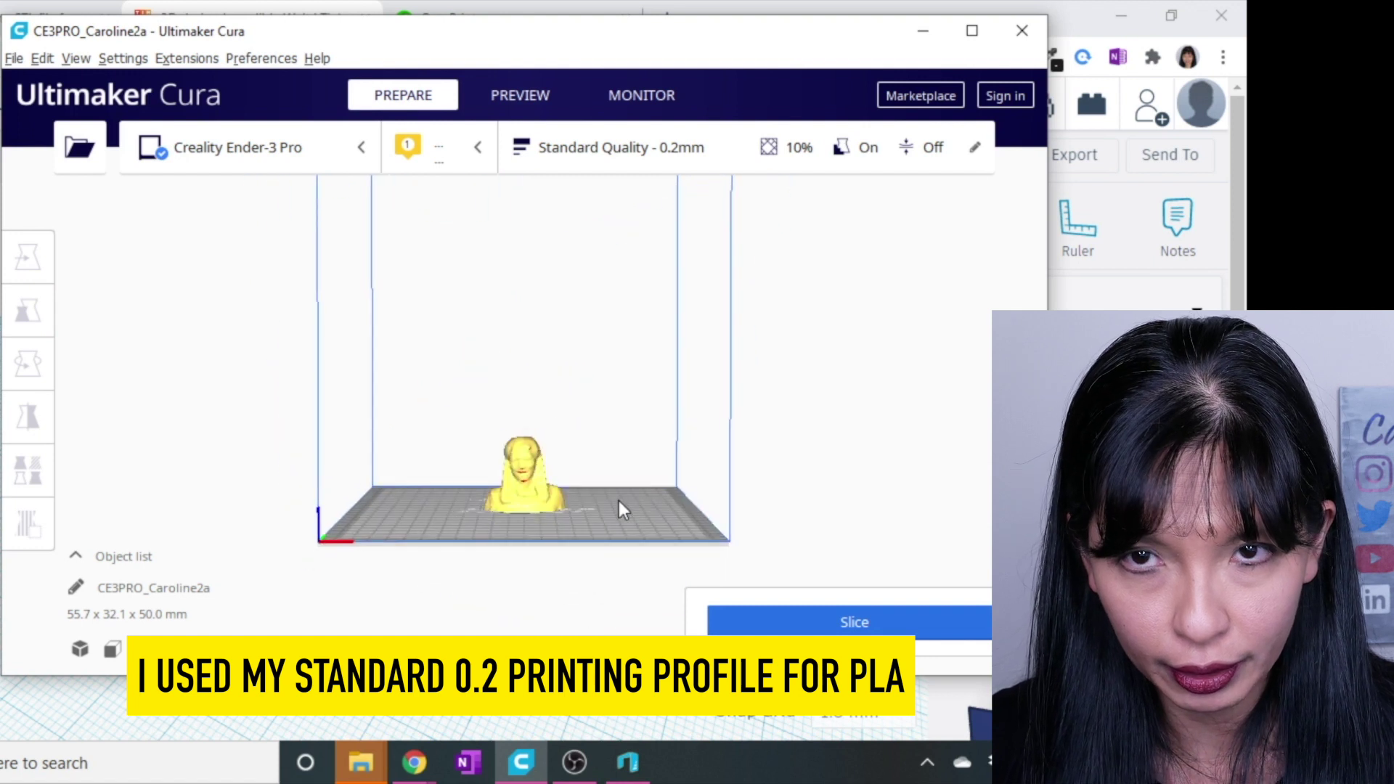
click(973, 151)
Step: Switch to the CHEPV4.8.x_0.20(Good) print profile, keeping the current setting changes
click(858, 257)
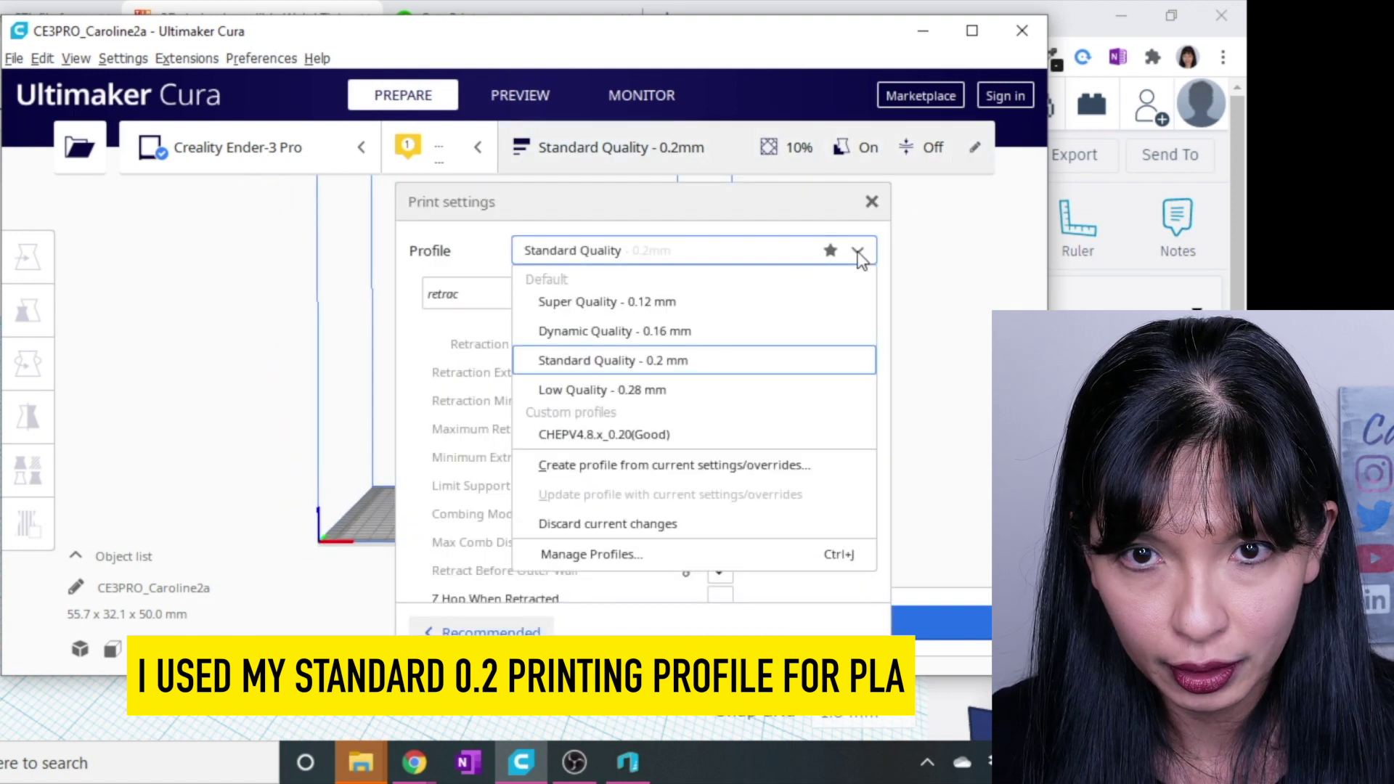
click(624, 434)
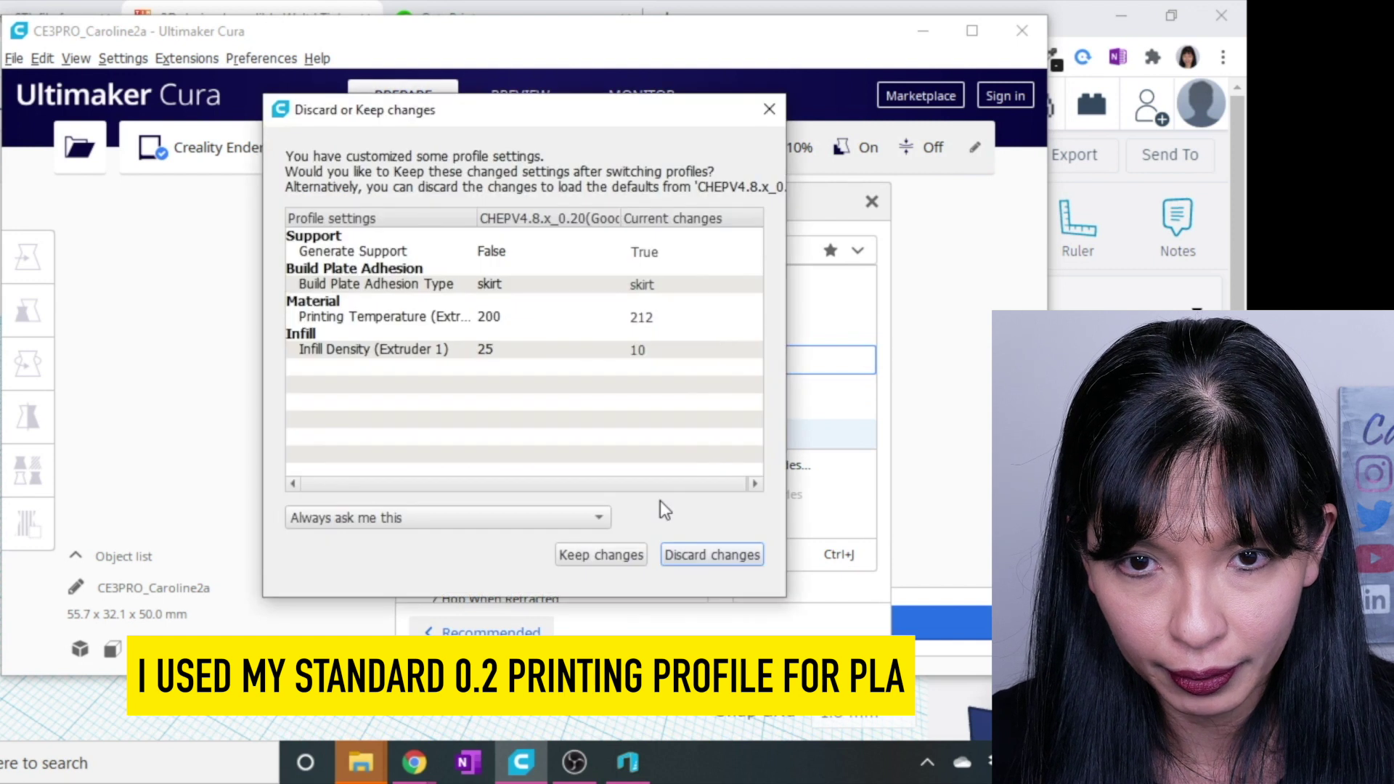
click(617, 554)
click(870, 199)
Step: Slice the bust (1 hour 35 minutes, 12g) and send CE3PRO_Caroline2a.gcode to OctoPrint
click(861, 625)
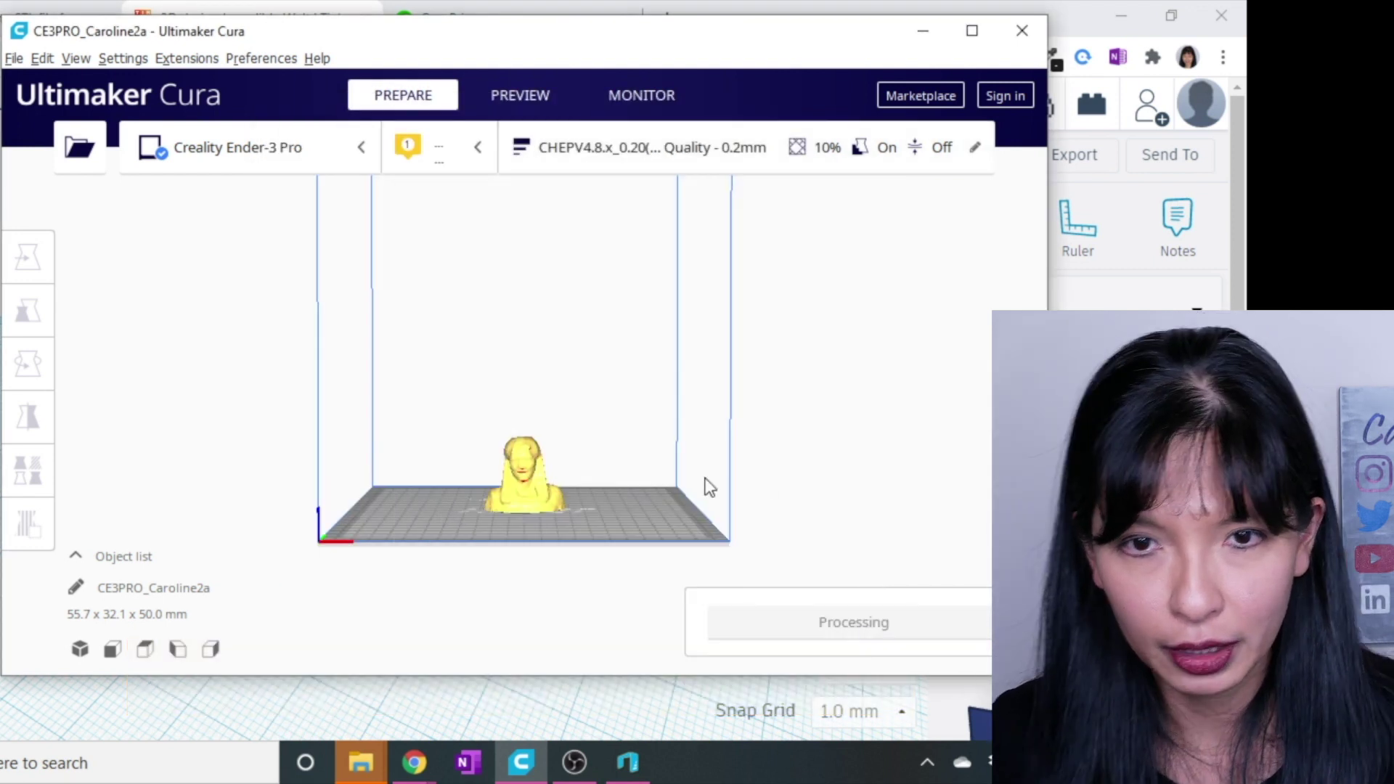
right_drag(710, 486, 693, 428)
scroll(693, 429, up, 5)
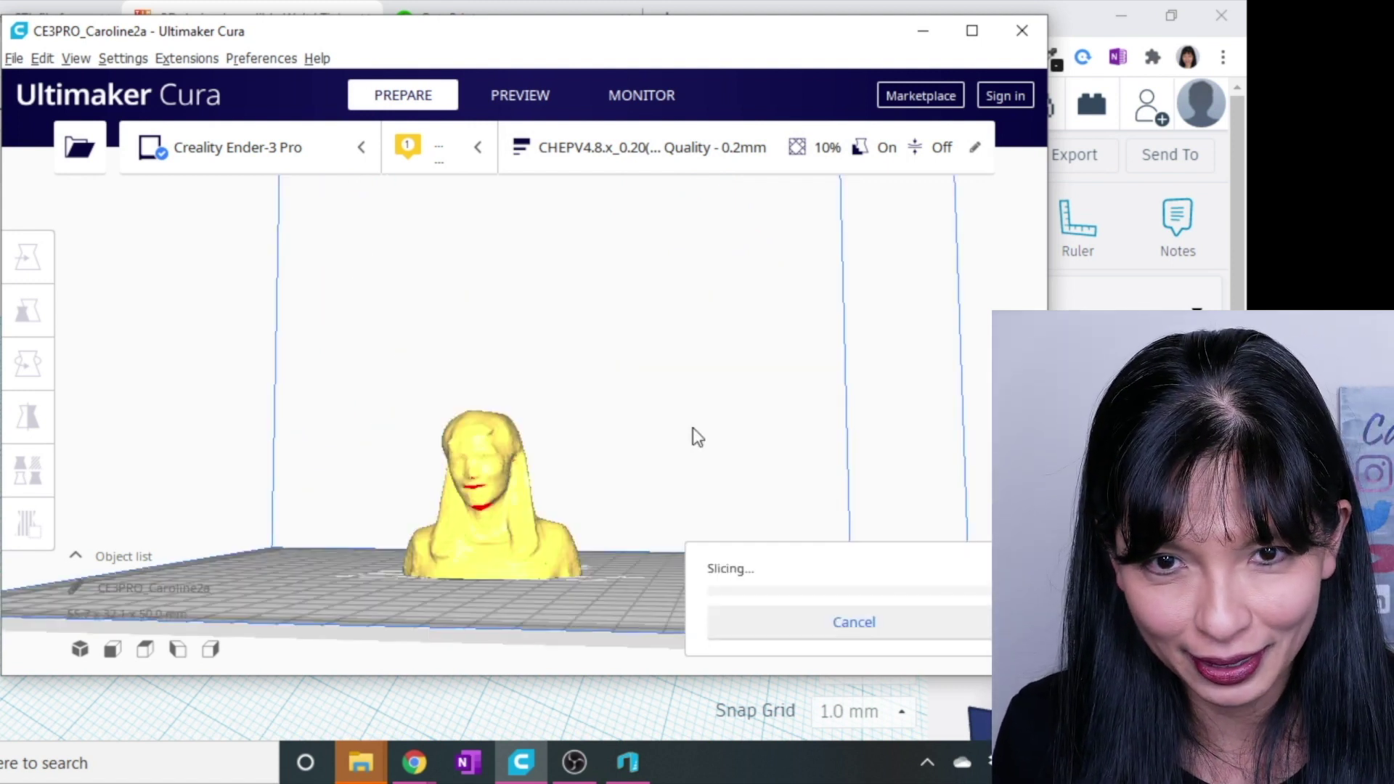
right_drag(692, 428, 722, 544)
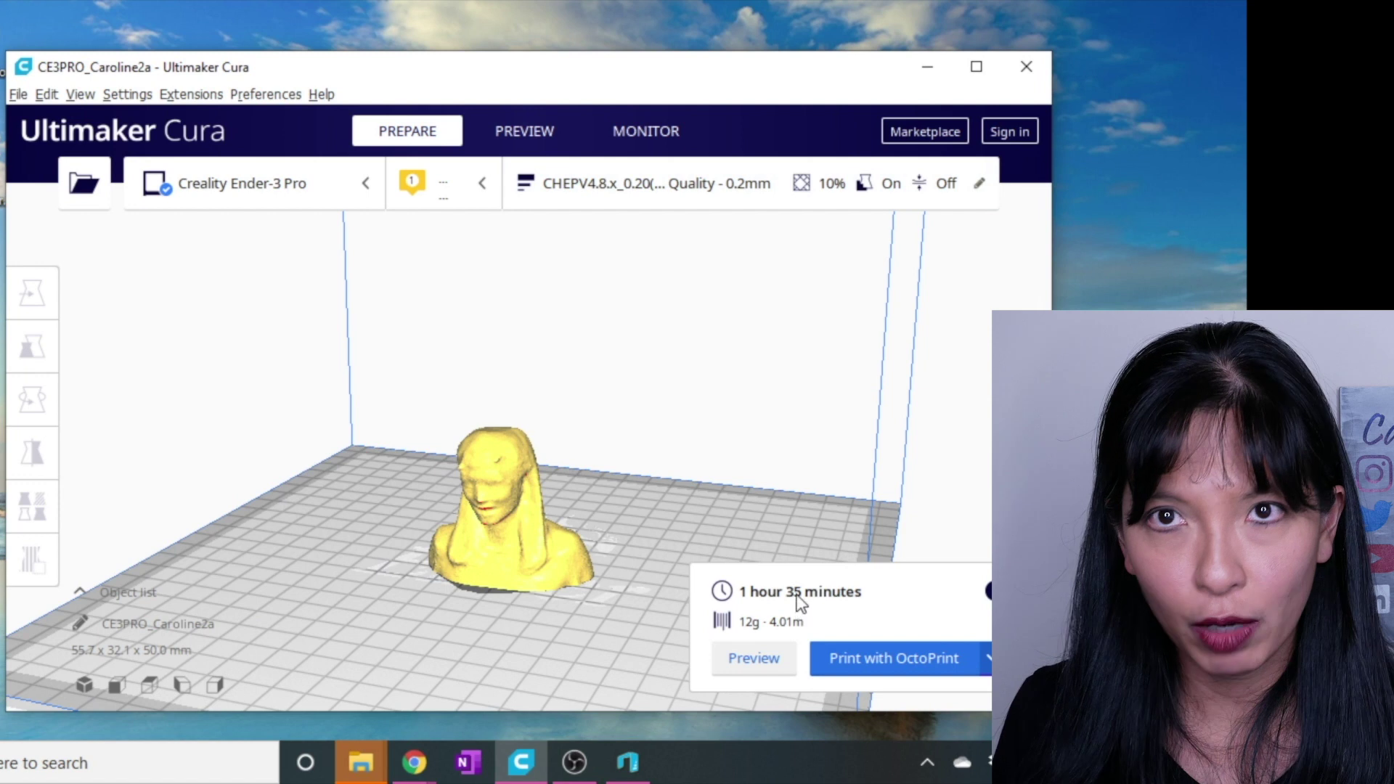
click(829, 654)
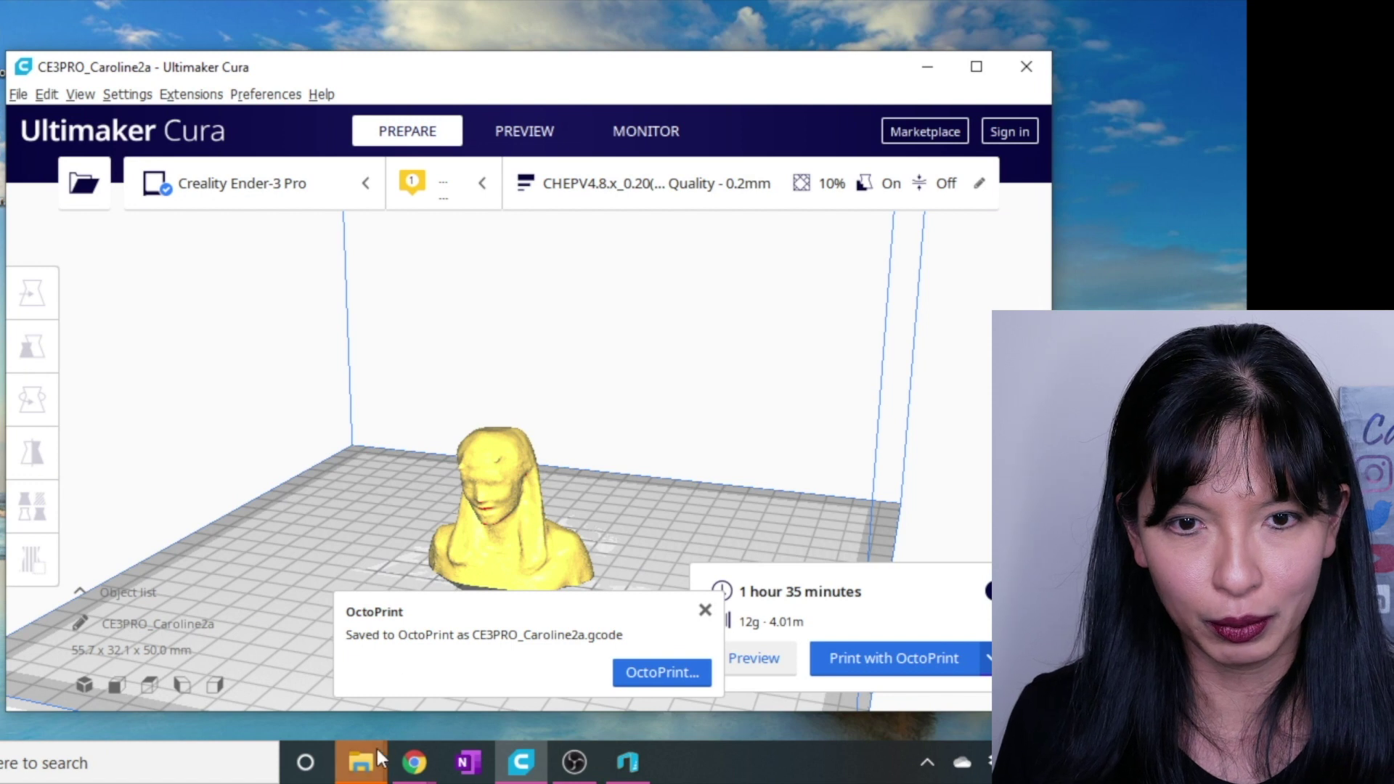
mouse_move(414, 763)
click(287, 657)
Step: Start printing CE3PRO_Caroline2a.gcode in OctoPrint and bring up the Temperature graph
scroll(229, 523, down, 3)
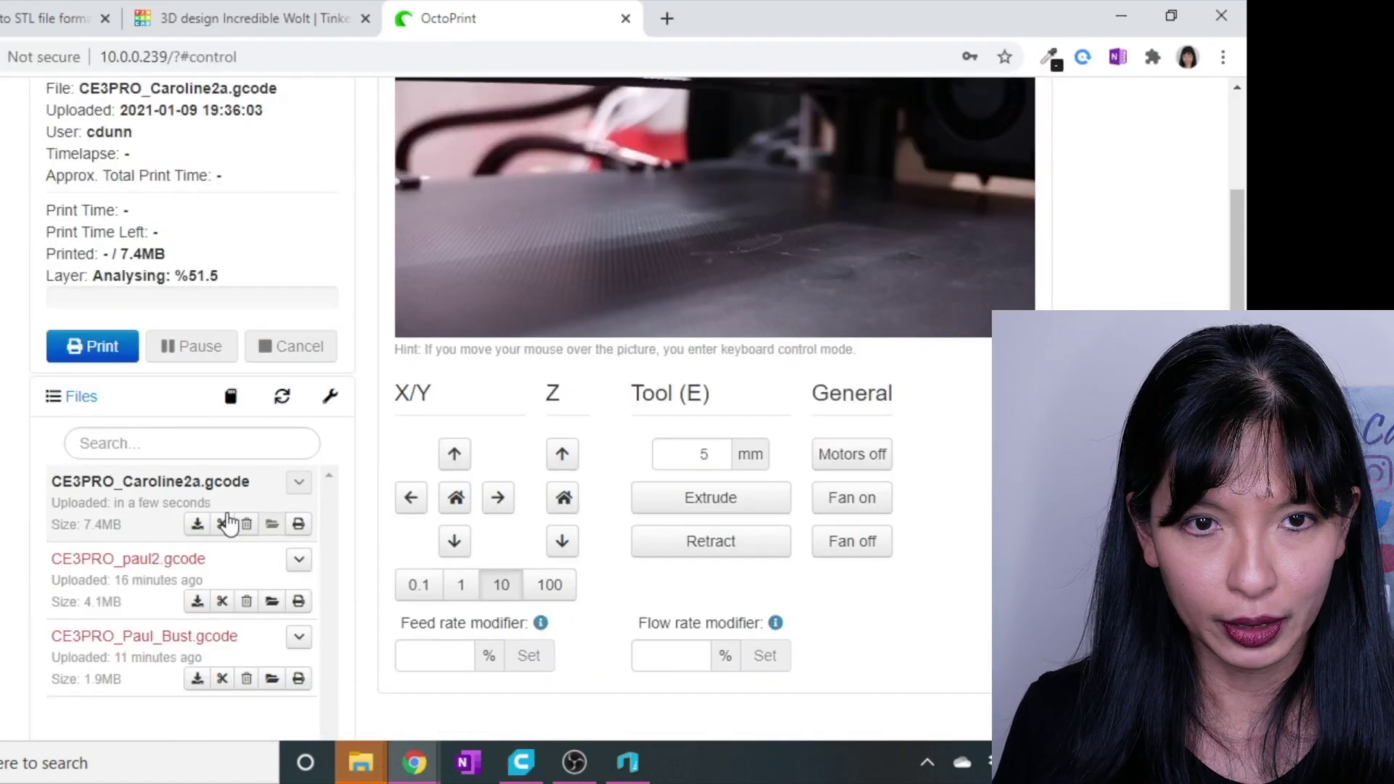
click(93, 349)
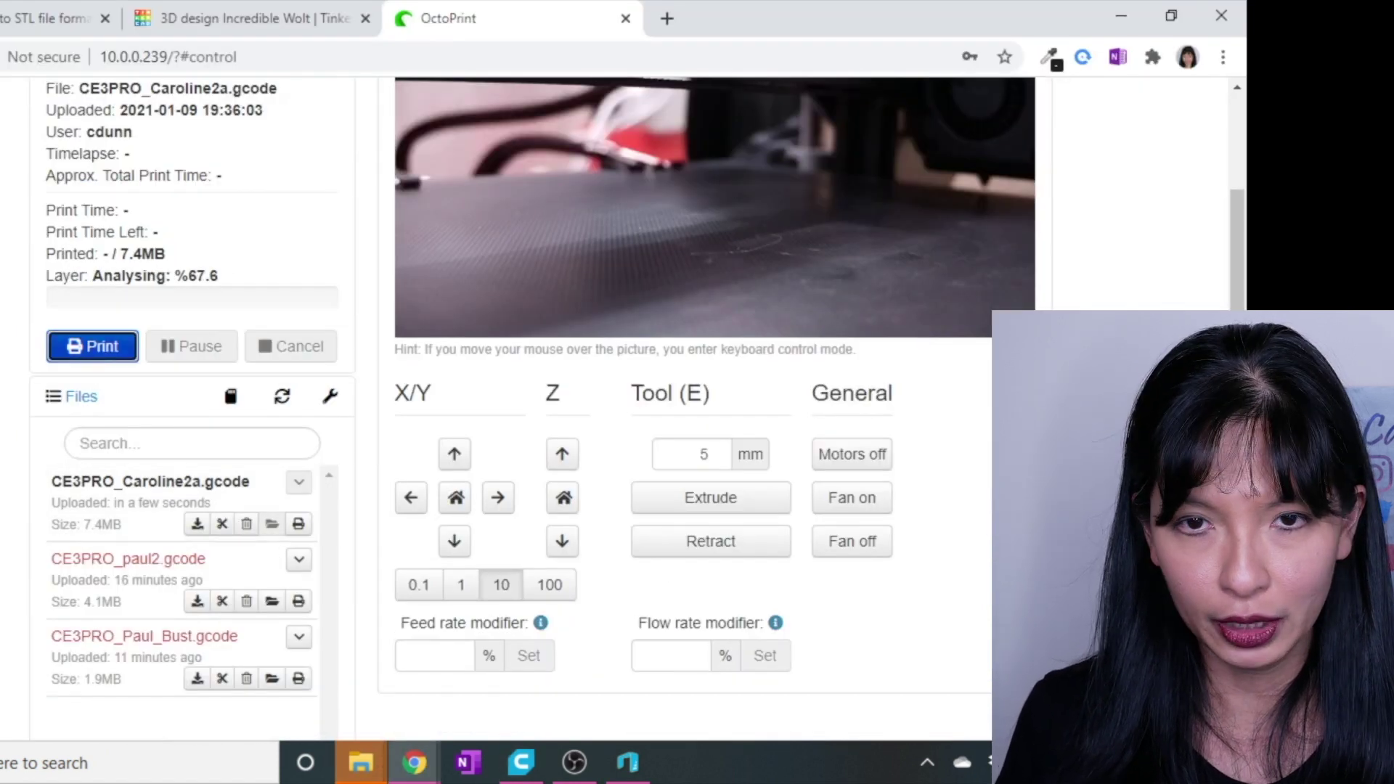
scroll(93, 351, up, 1)
scroll(498, 165, up, 1)
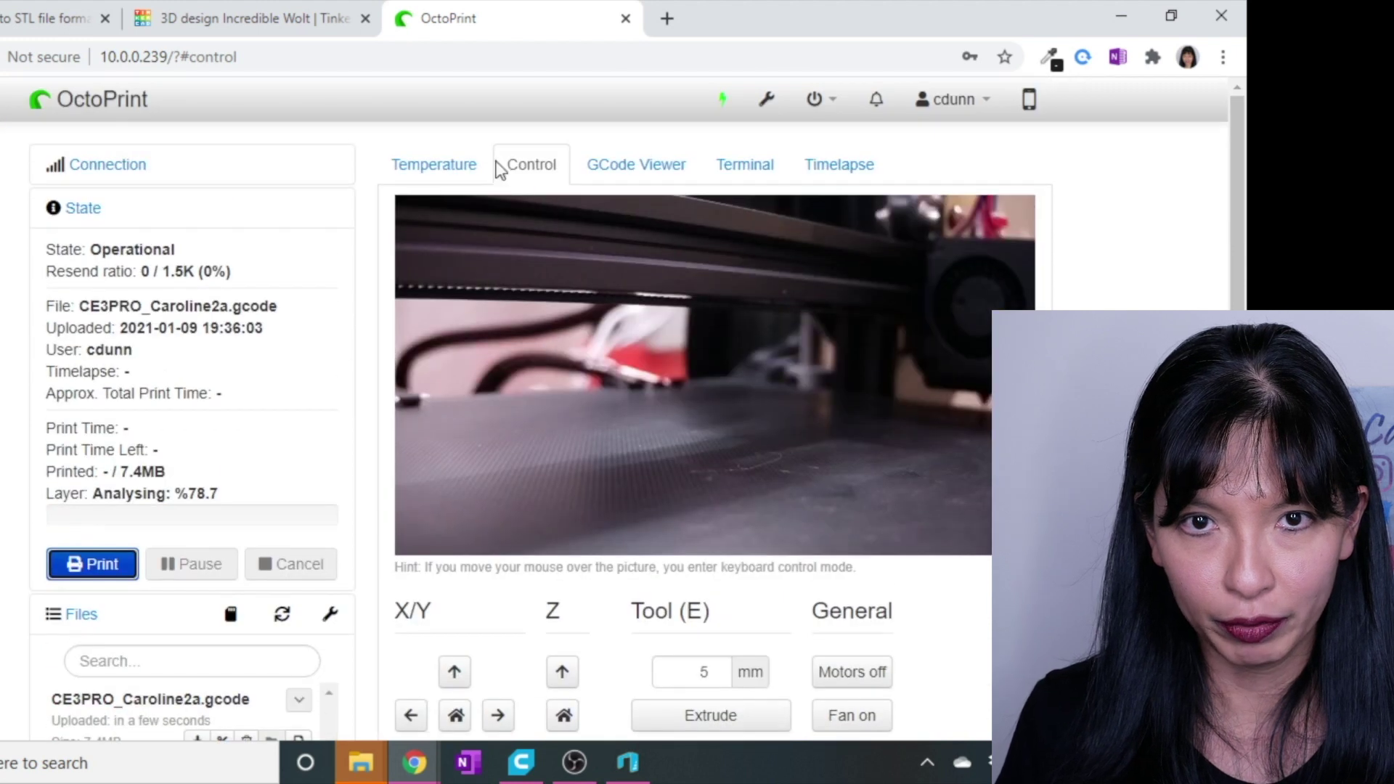
click(440, 166)
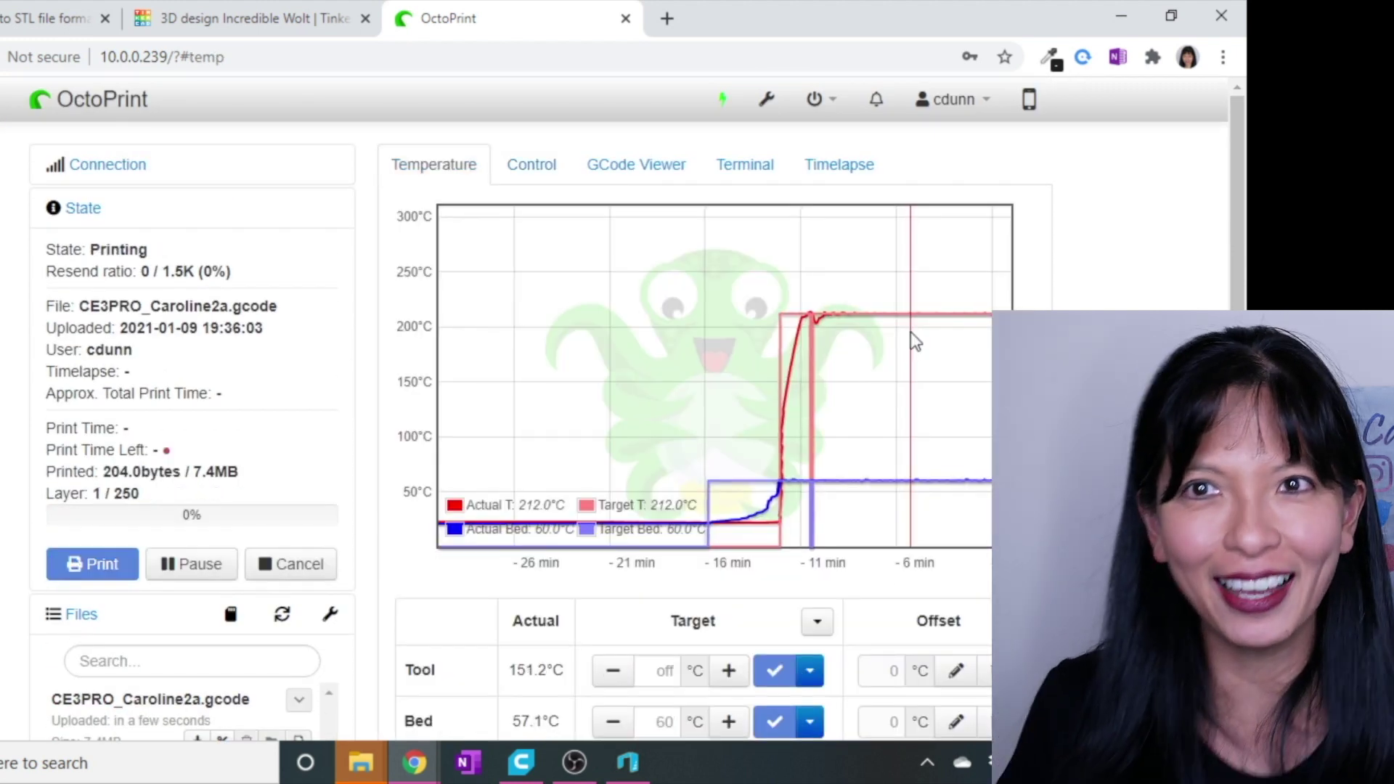